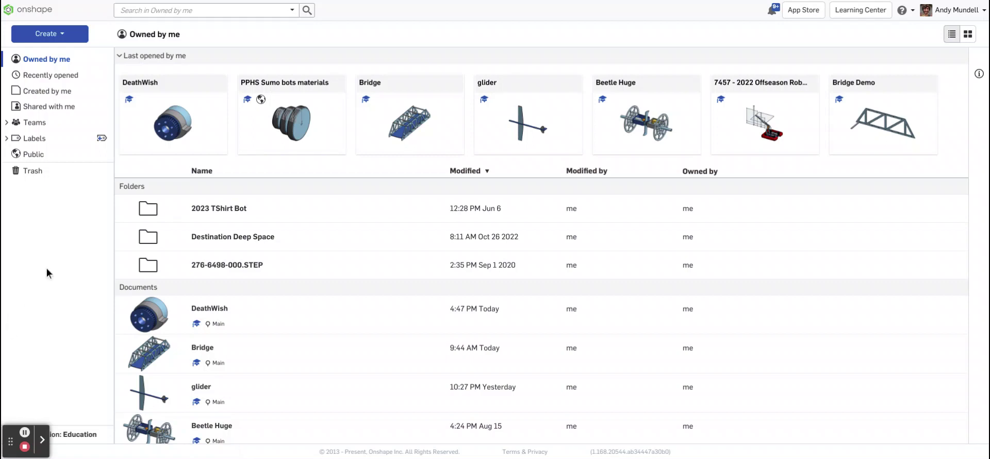
# Create a new document from the Create menu and name it 'organizer'.
pyautogui.click(50, 33)
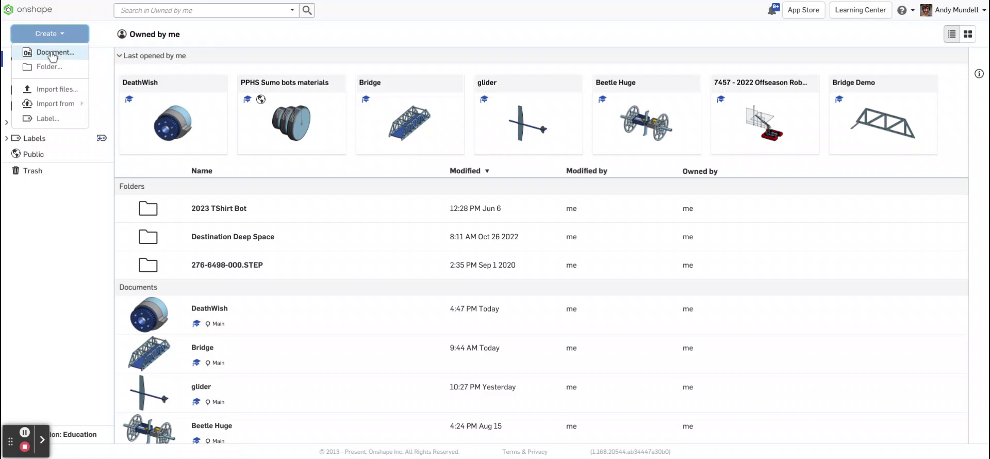
pyautogui.click(53, 52)
pyautogui.press('Home')
pyautogui.write('Org')
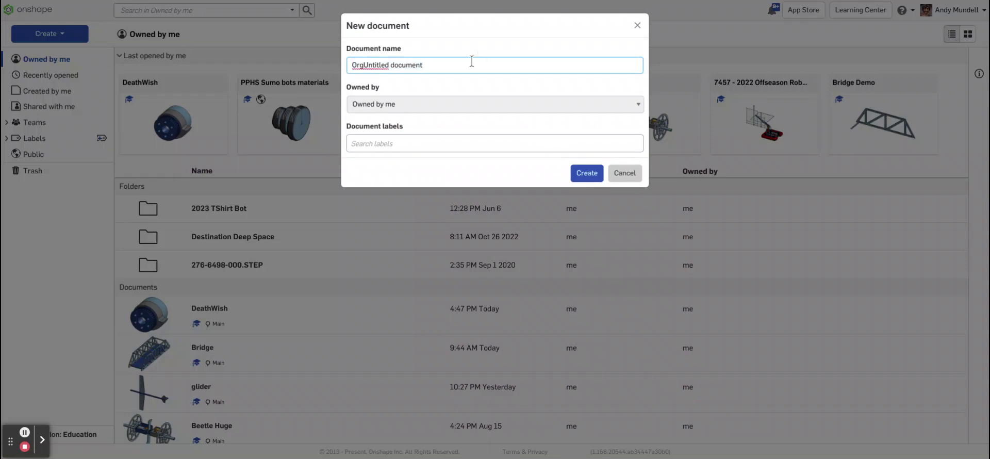
pyautogui.tripleClick(356, 65)
pyautogui.write('organizer')
pyautogui.press('Return')
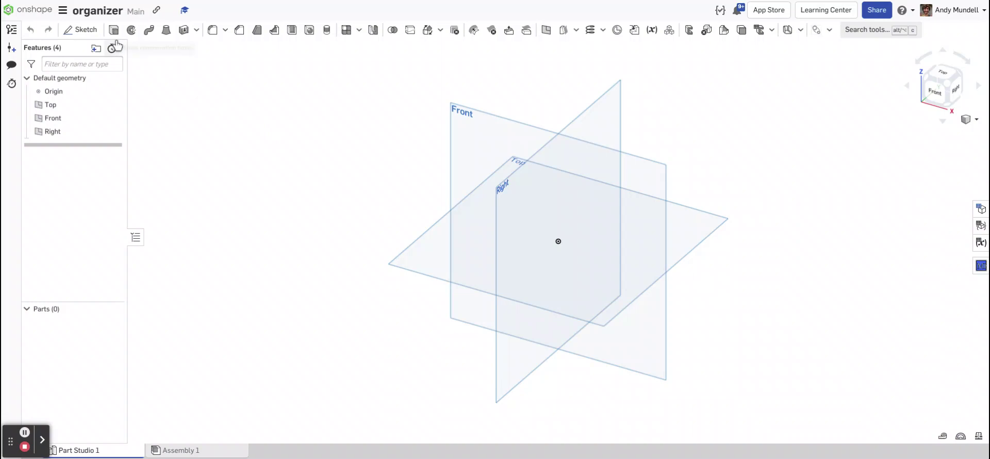
# Start a sketch on the Top plane using the center-point rectangle tool.
pyautogui.click(78, 32)
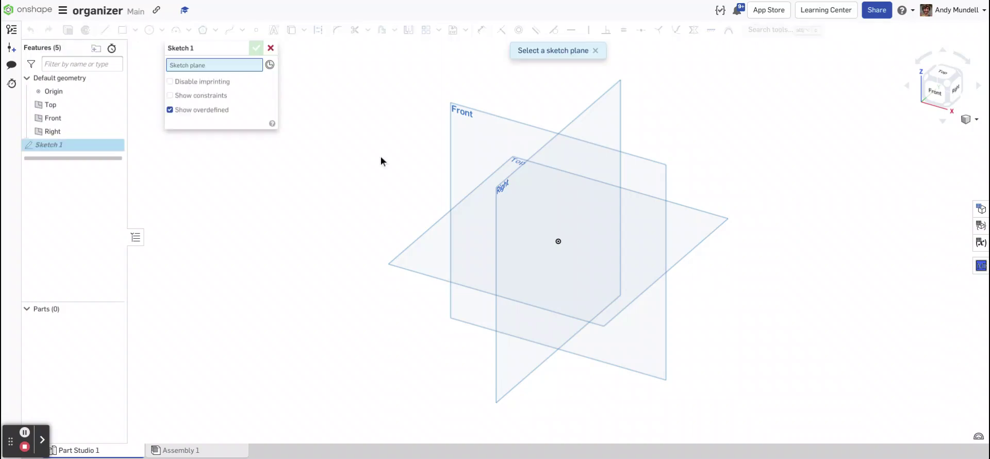
pyautogui.click(420, 262)
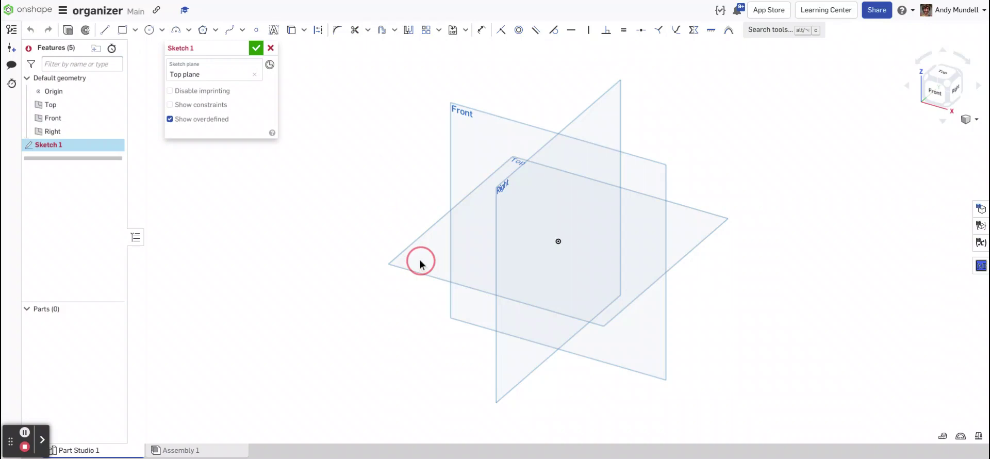
pyautogui.click(135, 30)
pyautogui.click(147, 68)
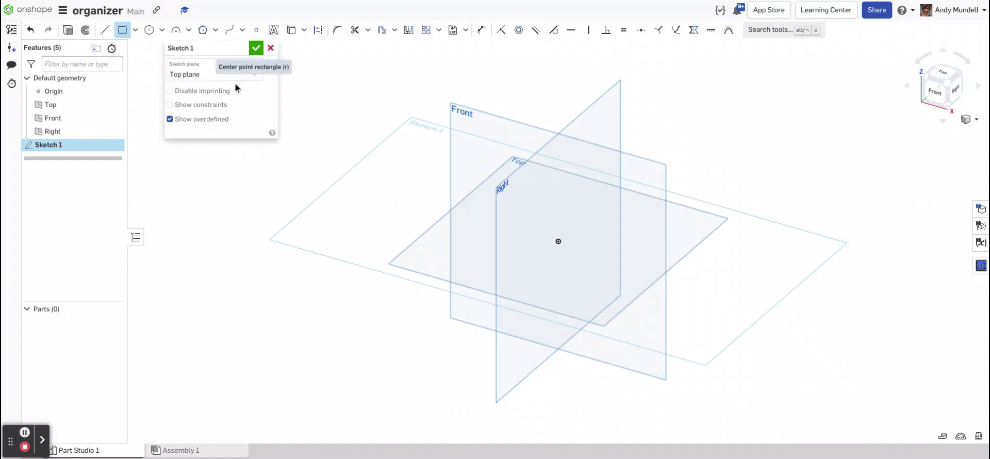
# Draw a 3 by 4 rectangle centred on the origin and finish the sketch.
pyautogui.click(558, 242)
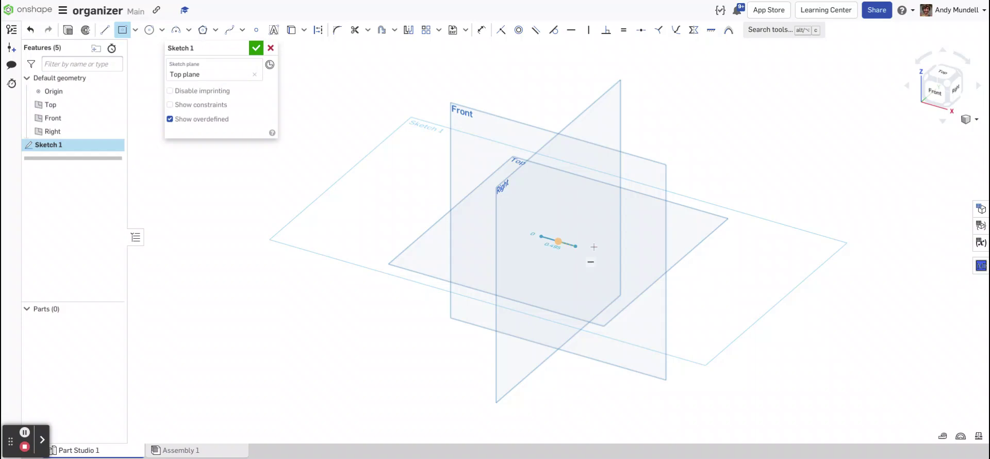
pyautogui.click(648, 223)
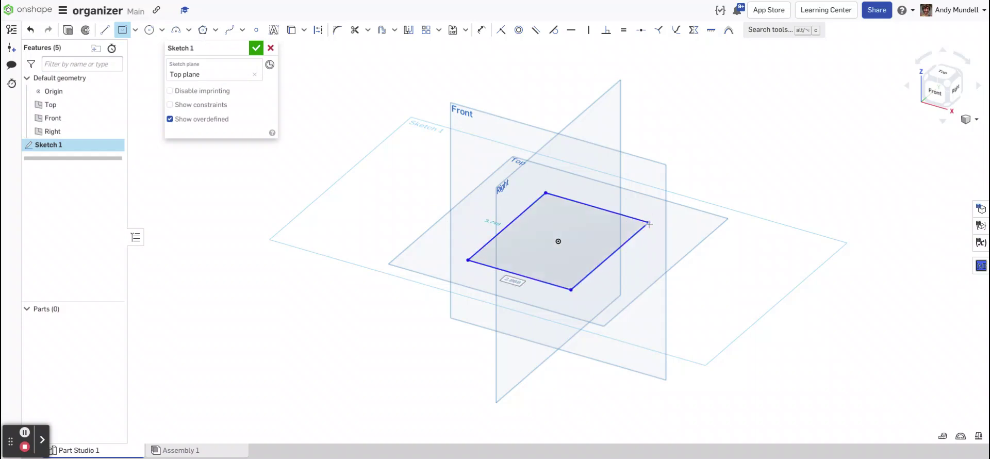
pyautogui.write('3')
pyautogui.press('Tab')
pyautogui.write('4')
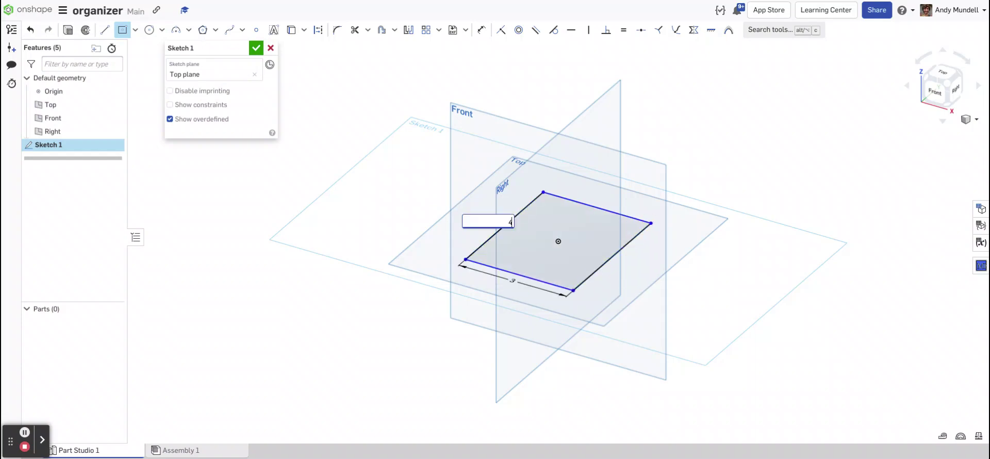
pyautogui.press('Return')
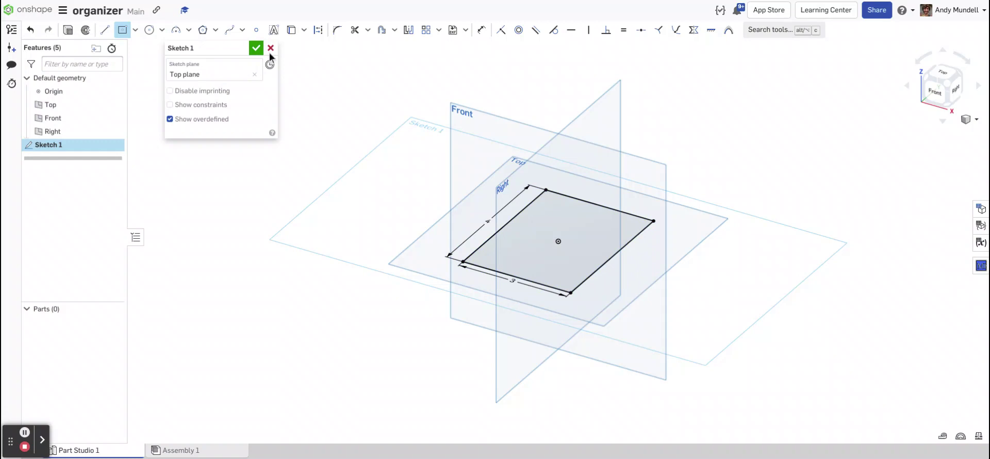
pyautogui.click(254, 50)
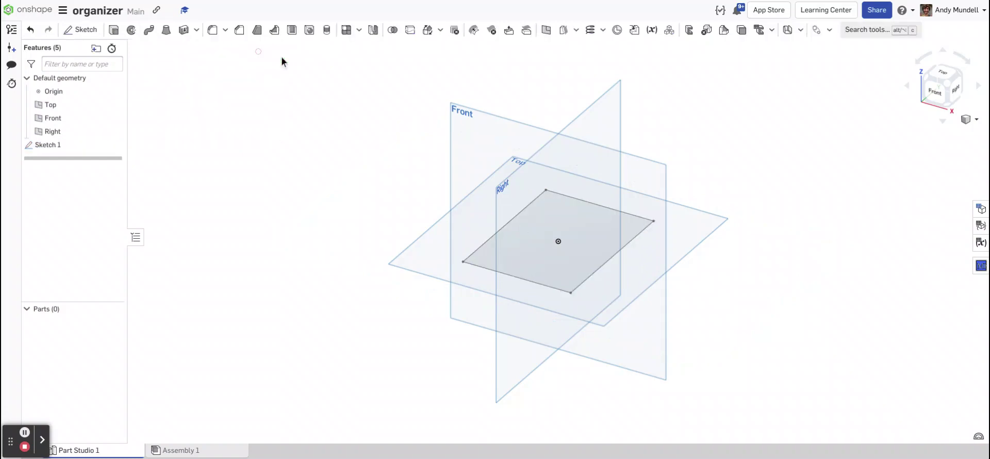
# Extrude the 3 by 4 rectangle 6 in into a solid block, Part 1.
pyautogui.click(529, 236)
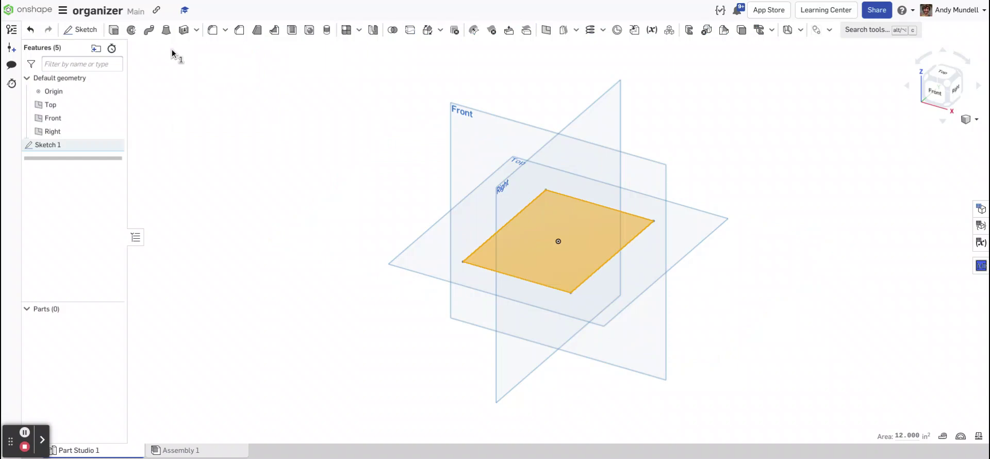
pyautogui.click(113, 30)
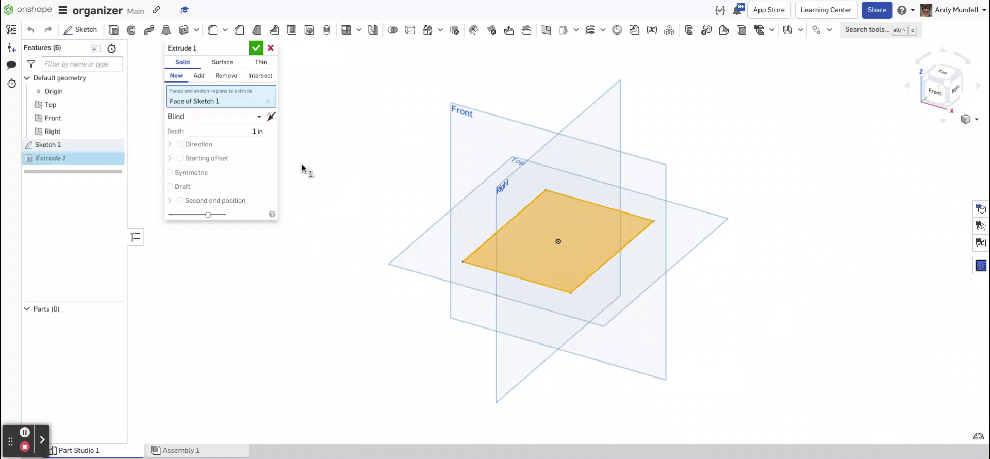
pyautogui.click(256, 131)
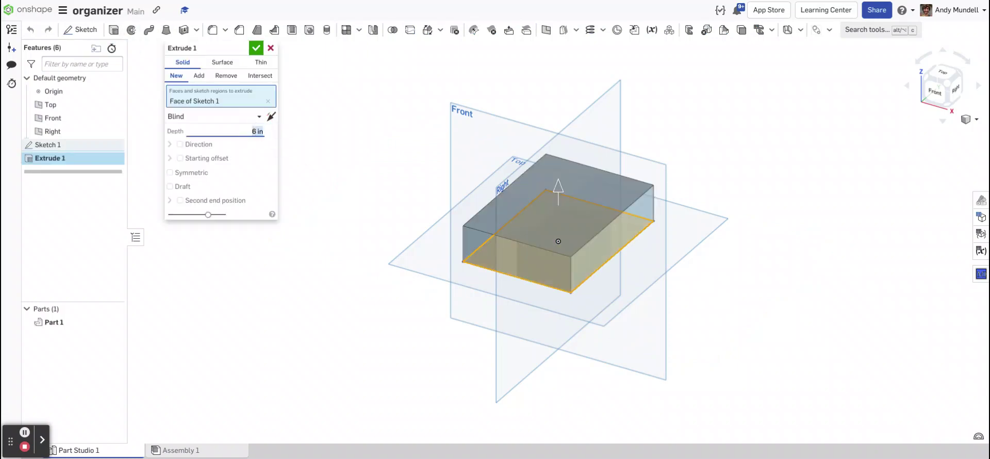
pyautogui.click(257, 48)
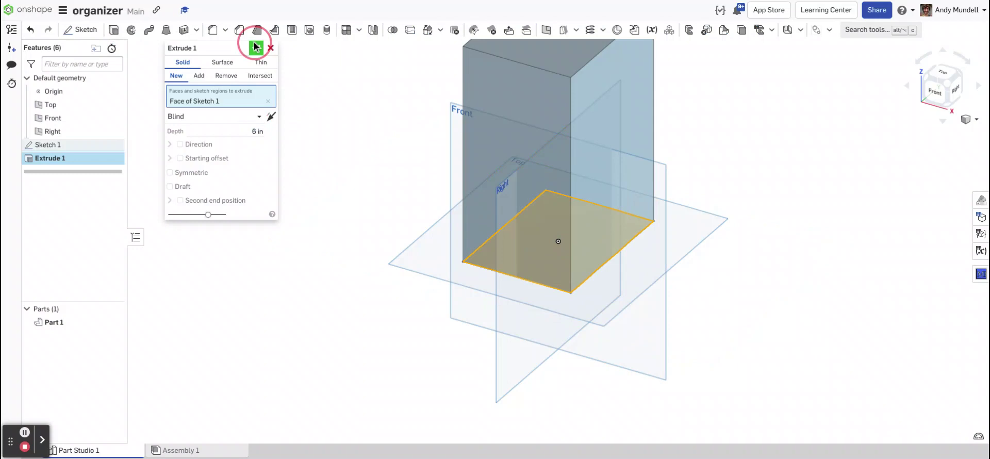
pyautogui.press('f')
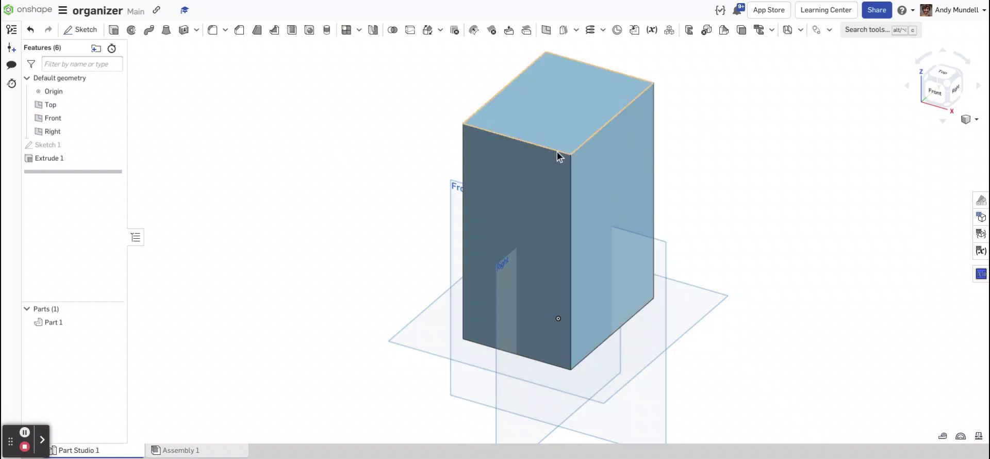
pyautogui.moveTo(401, 183); pyautogui.dragTo(516, 155, button='right')
pyautogui.moveTo(559, 302); pyautogui.dragTo(557, 321, button='right')
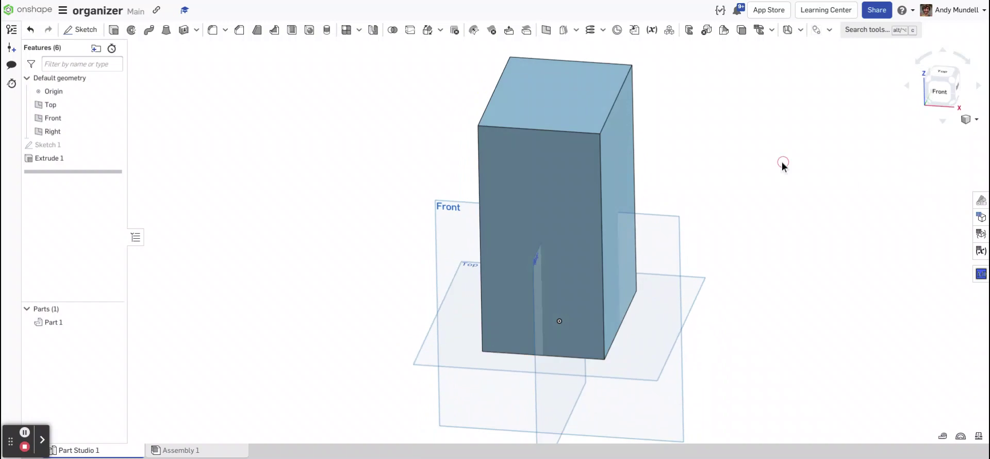
pyautogui.click(616, 152)
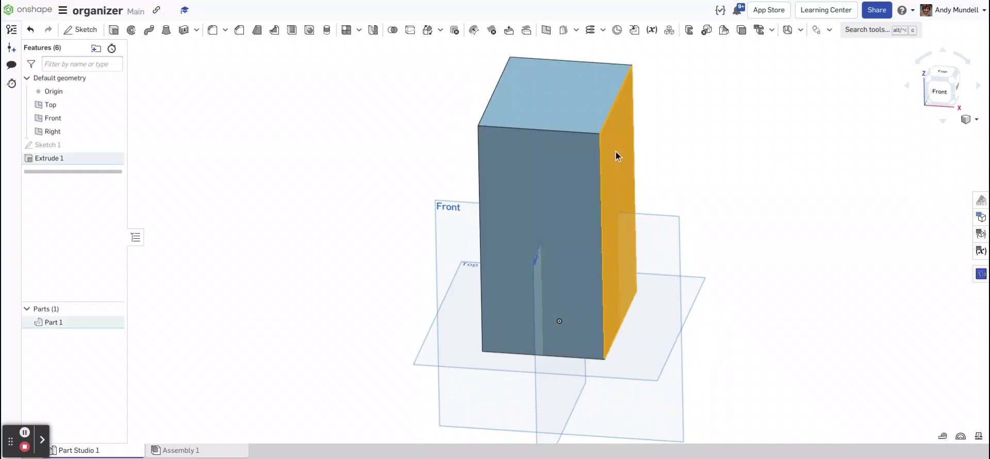
# Extrude the right side face 1/8 in inward as a new part, Part 2.
pyautogui.click(113, 30)
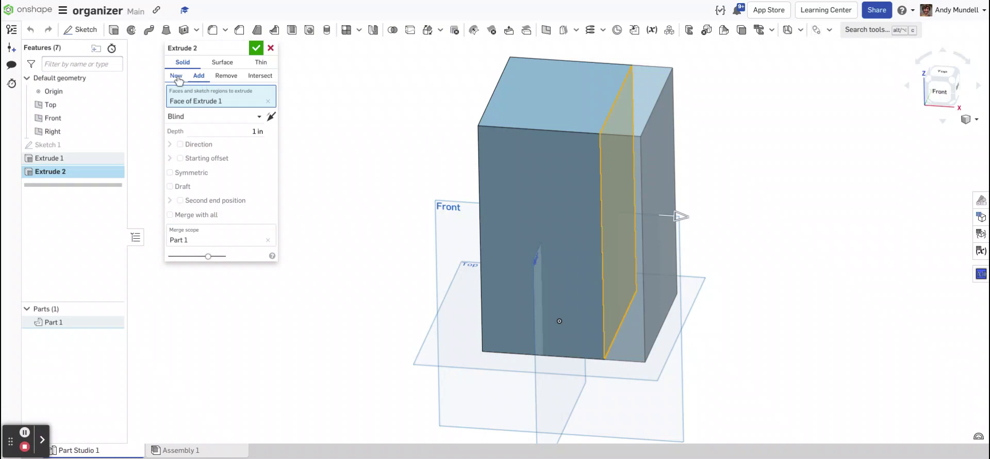
pyautogui.click(176, 77)
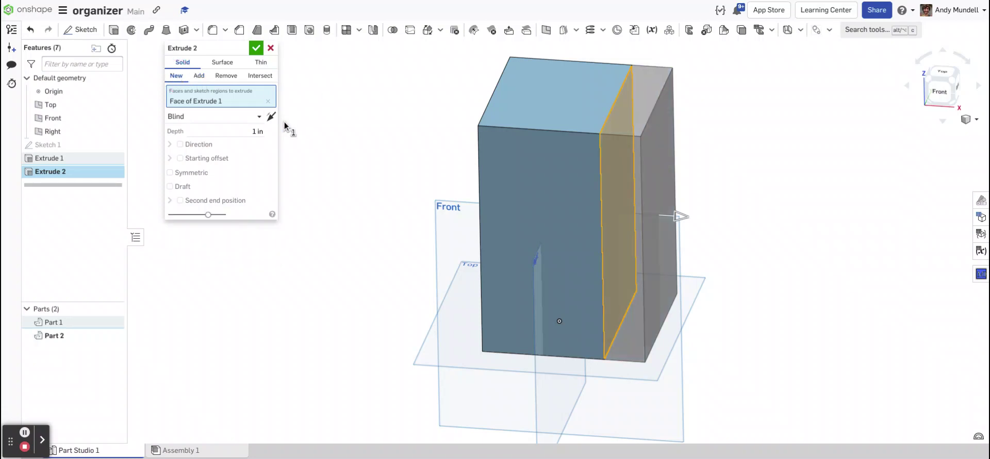
pyautogui.click(270, 120)
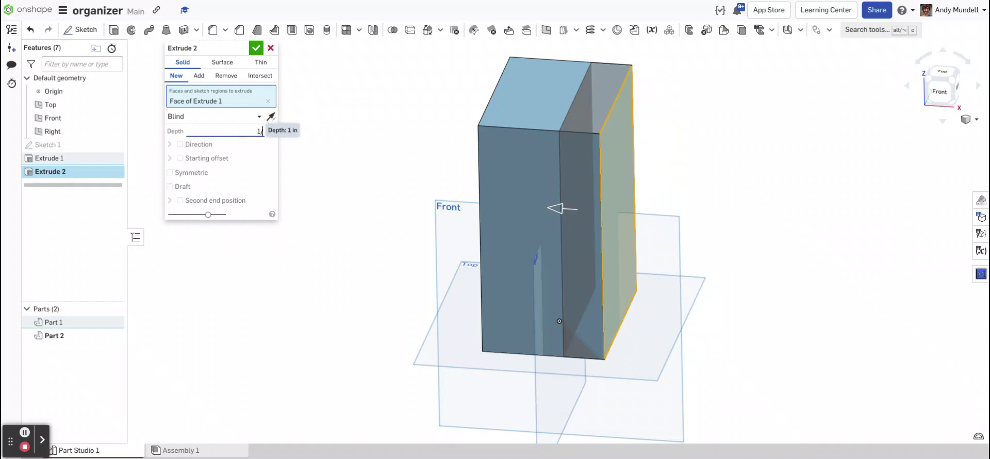
pyautogui.press('Return')
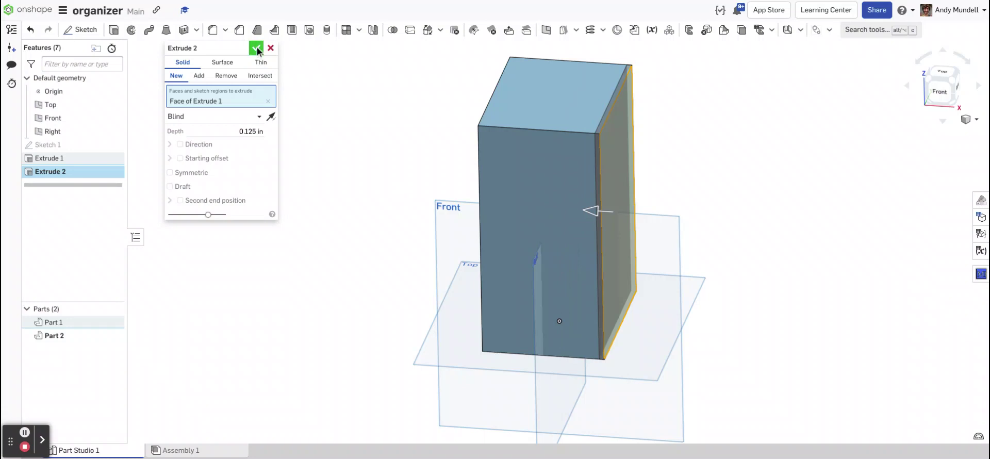
pyautogui.click(256, 48)
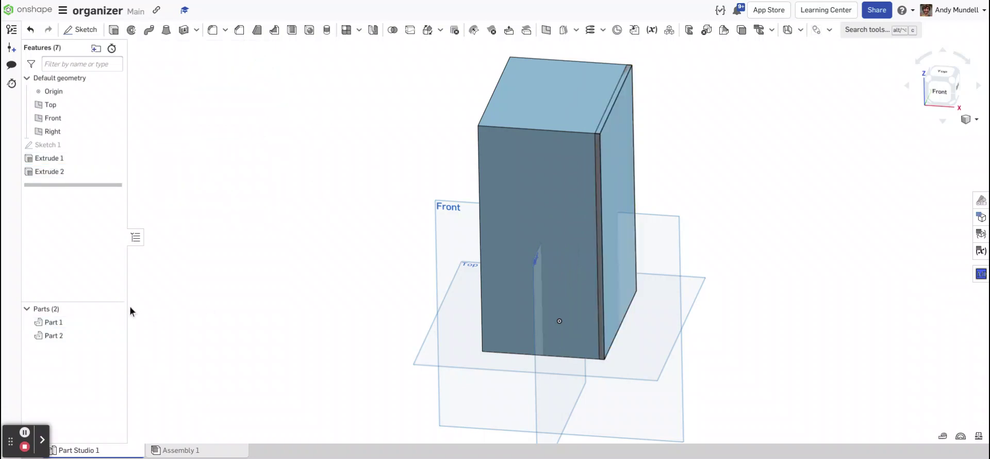
# Toggle Part 1's visibility on and off to inspect the new wall.
pyautogui.click(115, 322)
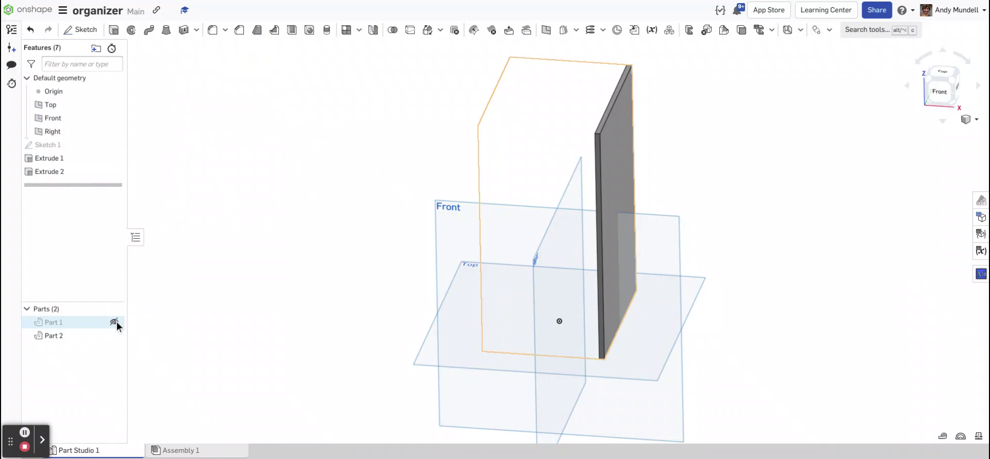
pyautogui.click(115, 322)
pyautogui.click(115, 322)
pyautogui.click(116, 322)
pyautogui.click(116, 321)
pyautogui.click(116, 322)
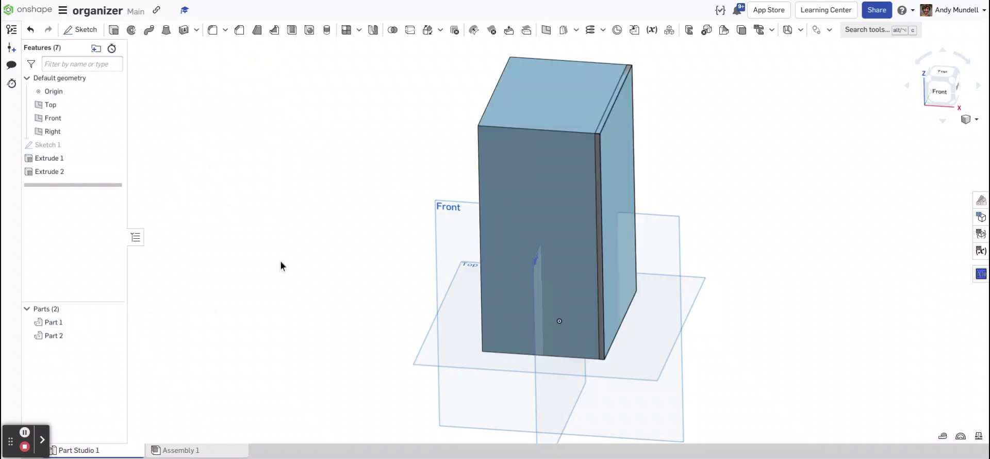
pyautogui.click(511, 177)
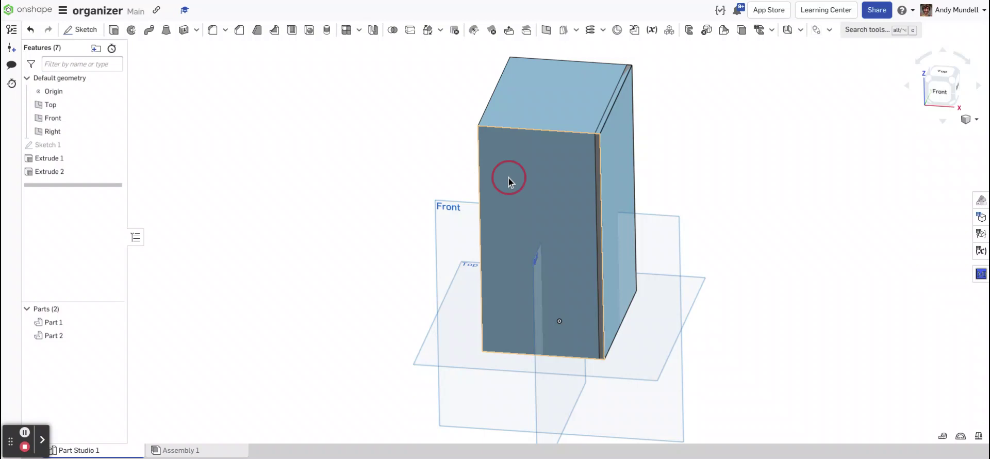
# Extrude the front face 1/8 in into the block as wall Part 3.
pyautogui.click(114, 29)
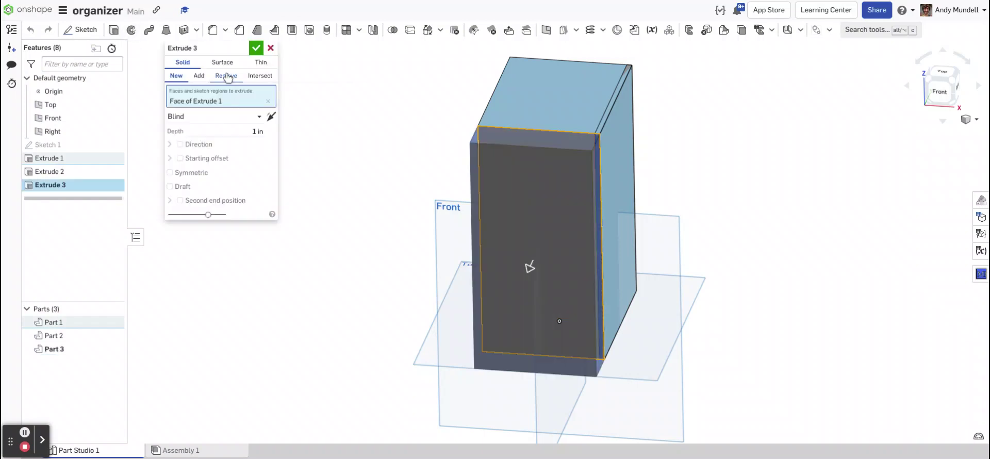
pyautogui.click(271, 116)
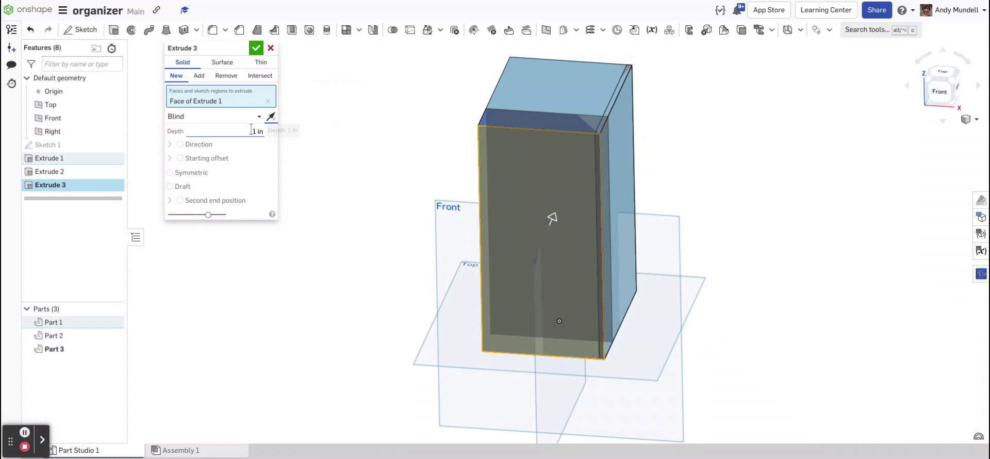
pyautogui.click(257, 131)
pyautogui.write('1/8')
pyautogui.press('Return')
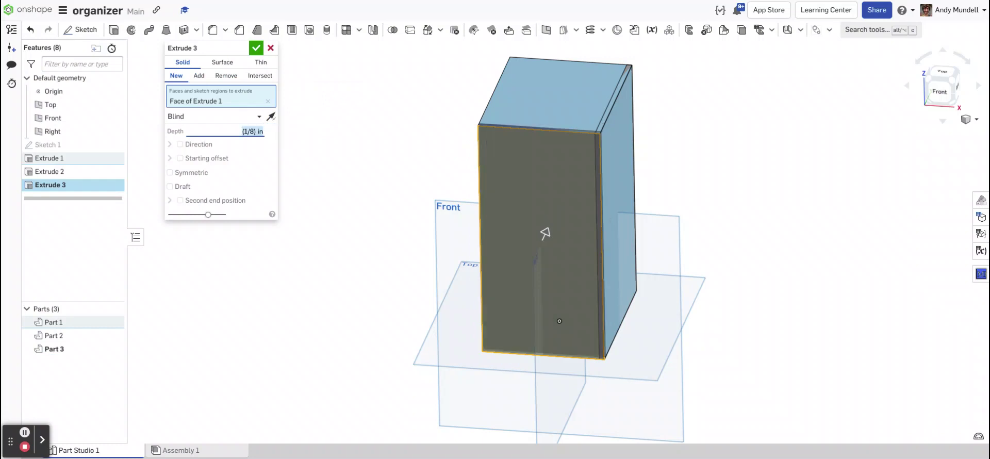
pyautogui.click(256, 47)
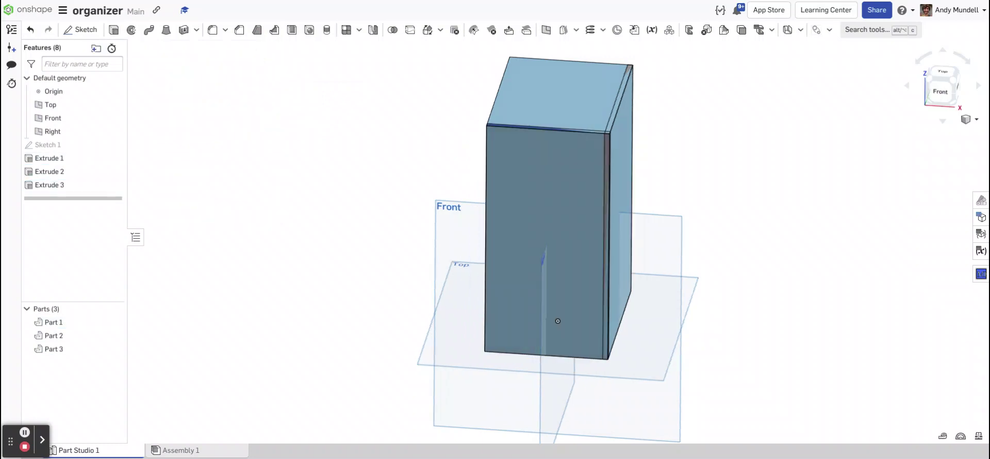
pyautogui.press('Left')
# Extrude the left face 1/8 in outward as wall Part 4.
pyautogui.click(564, 138)
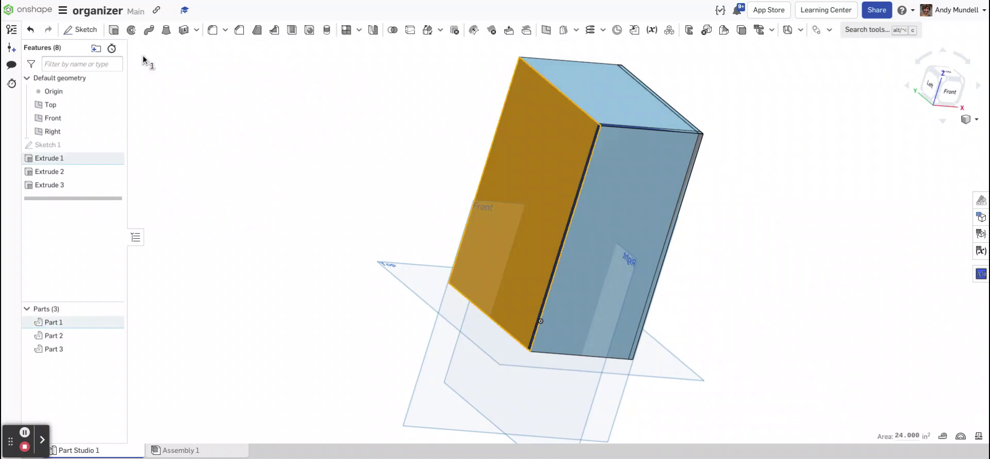
pyautogui.click(114, 29)
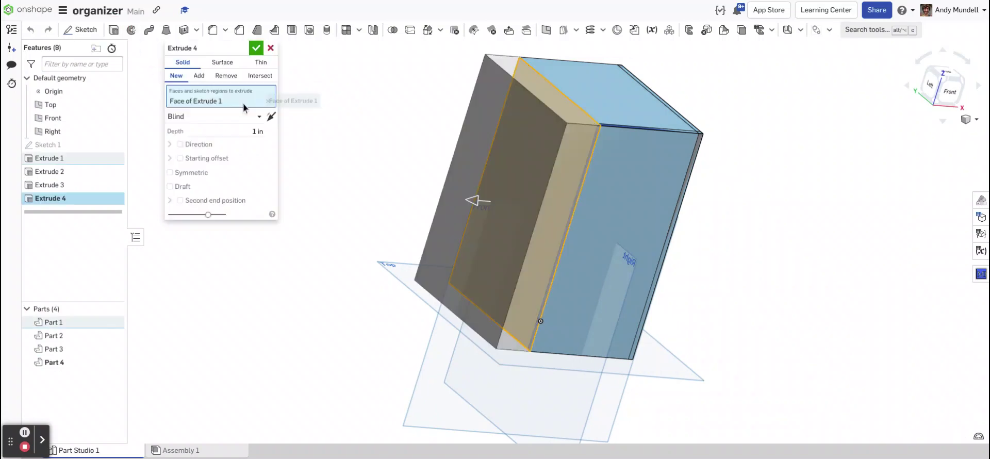
pyautogui.click(260, 131)
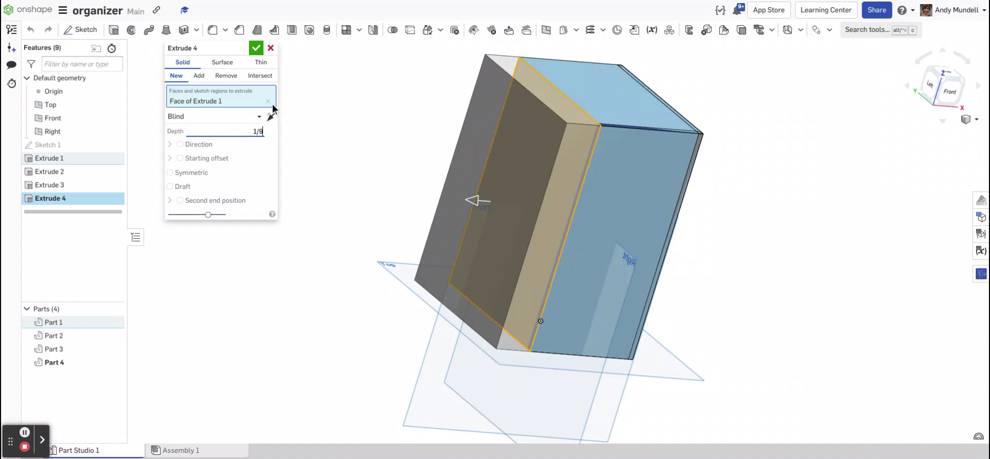
pyautogui.press('BackSpace')
pyautogui.write('8')
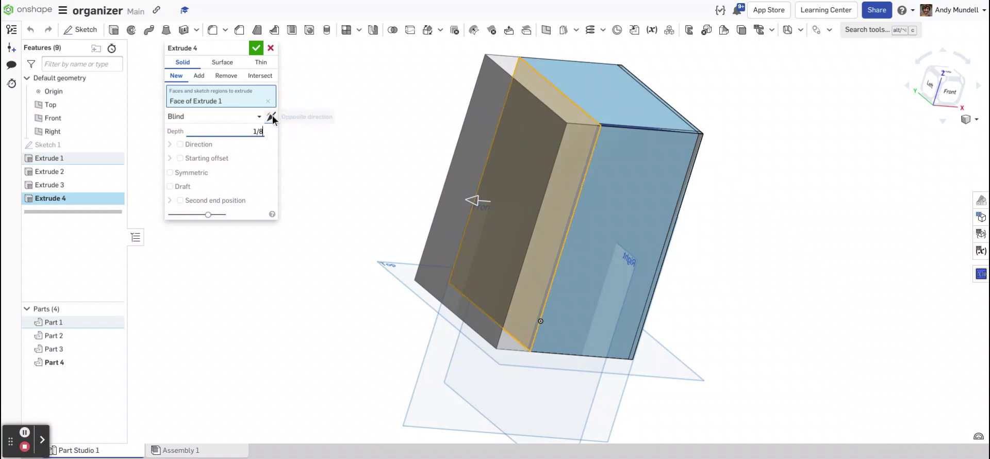
pyautogui.click(270, 117)
pyautogui.click(256, 52)
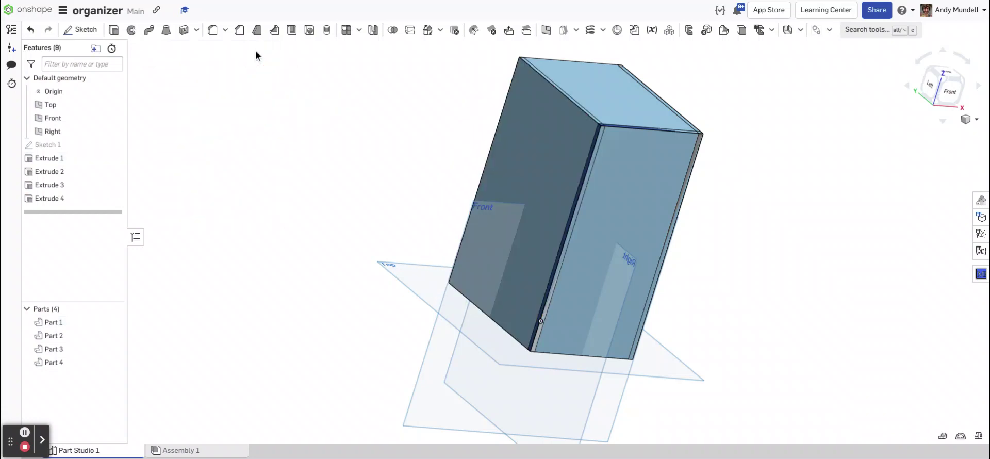
pyautogui.press('Up')
pyautogui.press('Up')
pyautogui.press('Up')
pyautogui.press('Up')
pyautogui.press('Up')
pyautogui.press('Up')
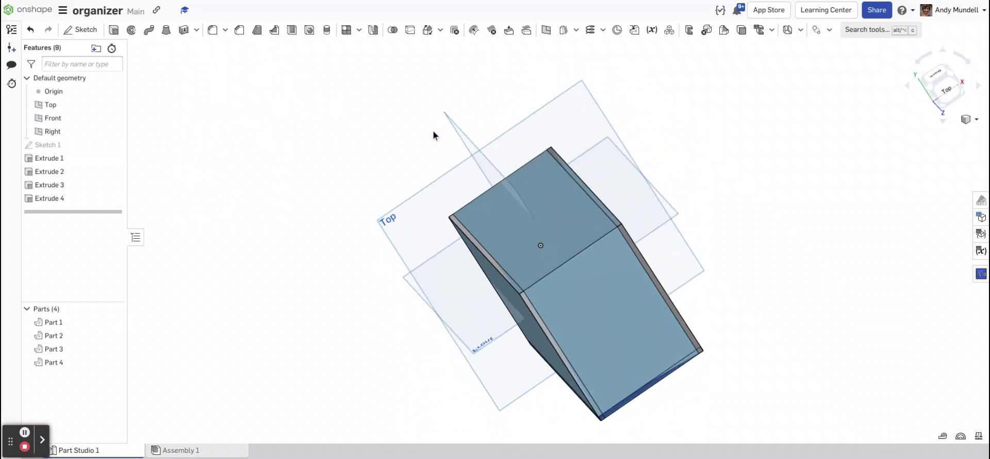
# Extrude the top face 1/8 in as the top panel, Part 5.
pyautogui.click(518, 207)
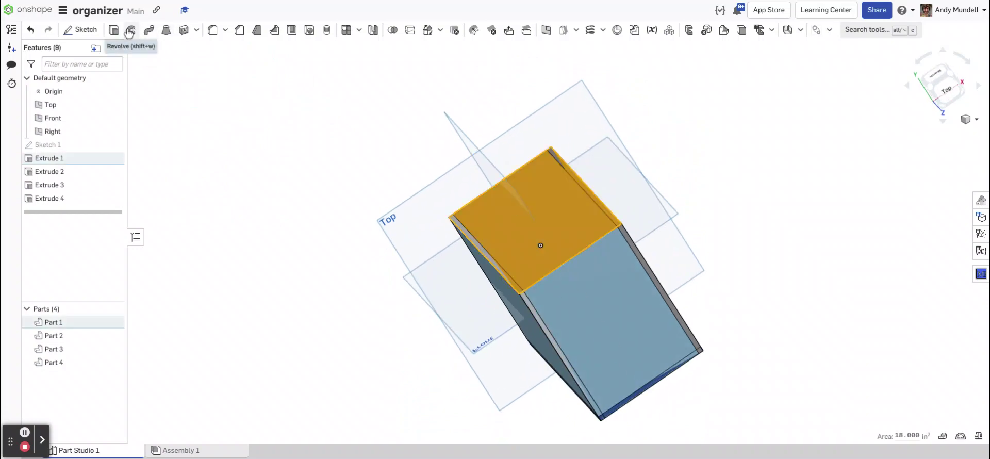
pyautogui.click(113, 29)
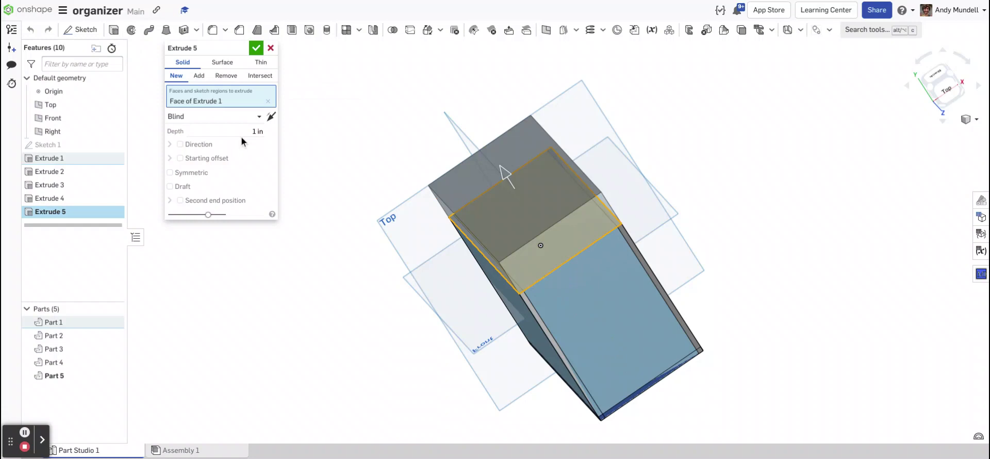
pyautogui.click(262, 131)
pyautogui.write('/8')
pyautogui.press('Return')
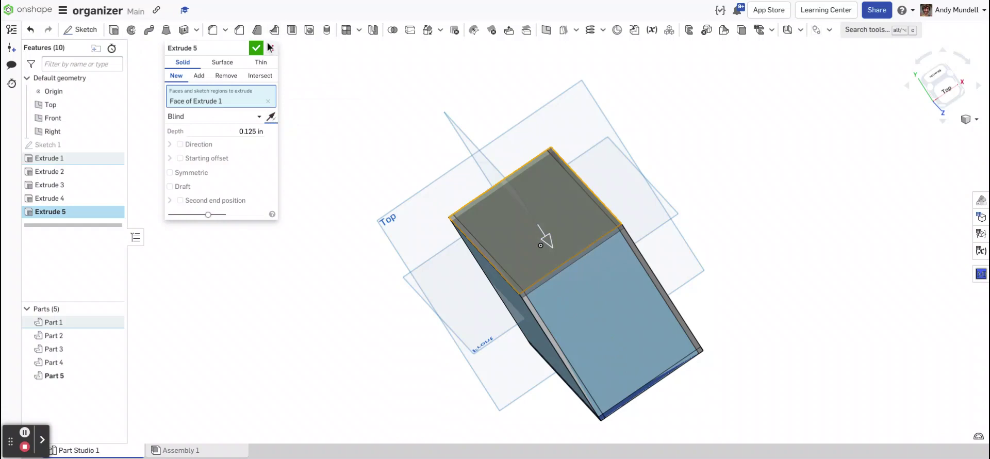
pyautogui.click(257, 49)
# Extrude the bottom face 1/8 in outward as the bottom panel, Part 6.
pyautogui.moveTo(541, 245); pyautogui.dragTo(540, 310, button='right')
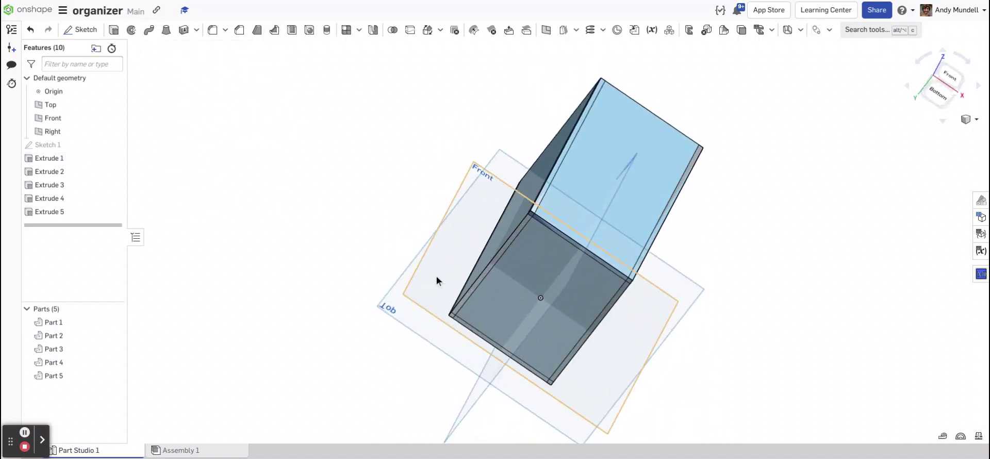
pyautogui.click(516, 294)
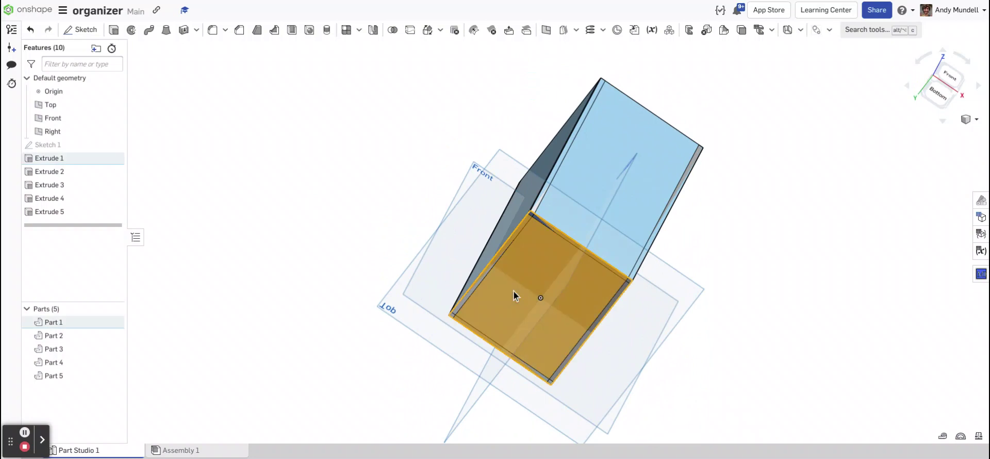
pyautogui.click(114, 30)
pyautogui.click(239, 134)
pyautogui.write('1')
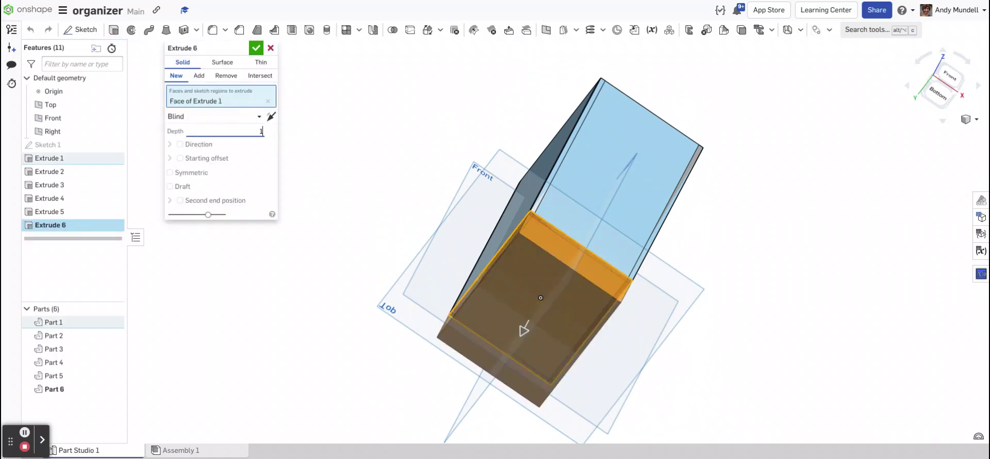
pyautogui.write('/8')
pyautogui.click(270, 116)
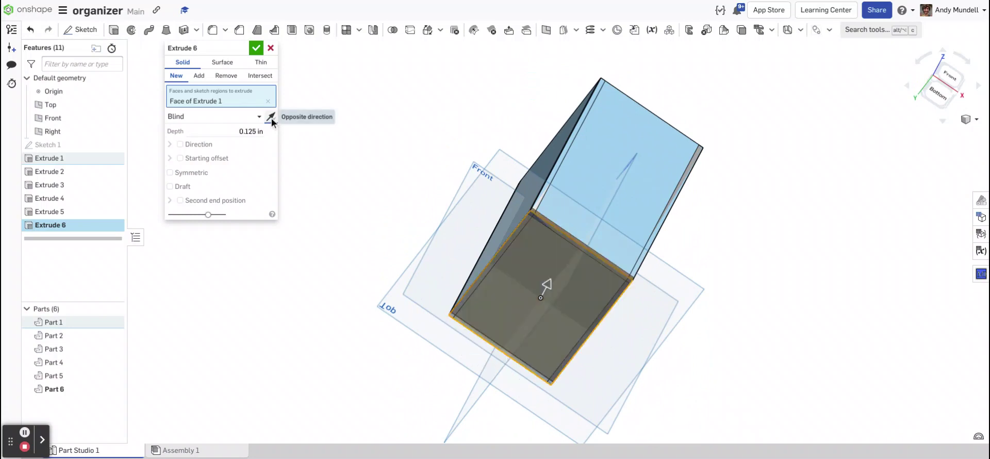
pyautogui.click(256, 48)
pyautogui.moveTo(305, 177); pyautogui.dragTo(355, 167, button='right')
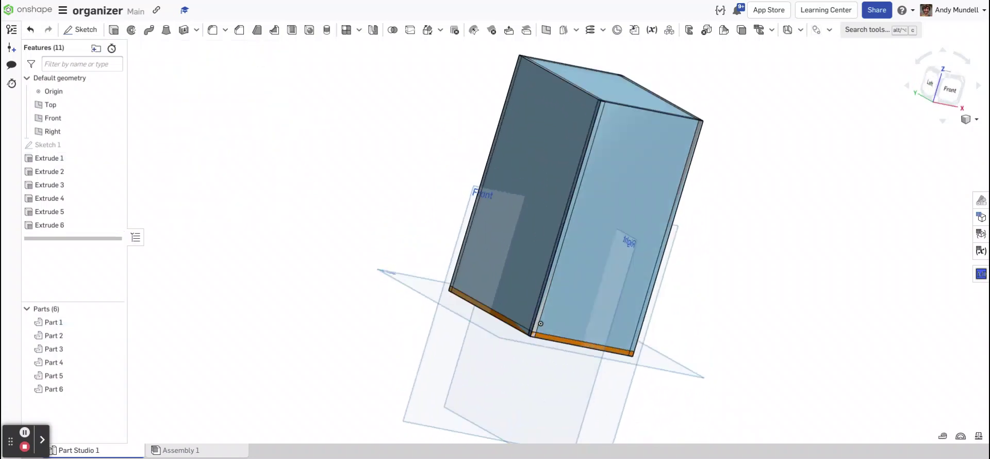
pyautogui.moveTo(540, 323); pyautogui.dragTo(553, 314, button='right')
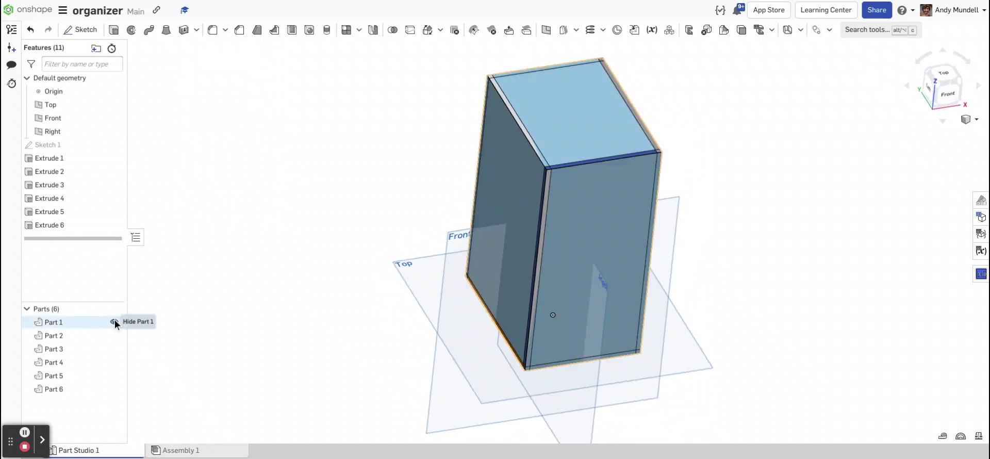
# Hide Part 1 and look into the hollow box from several angles.
pyautogui.click(114, 321)
pyautogui.moveTo(310, 265); pyautogui.dragTo(313, 301, button='right')
pyautogui.moveTo(553, 270); pyautogui.dragTo(552, 315, button='right')
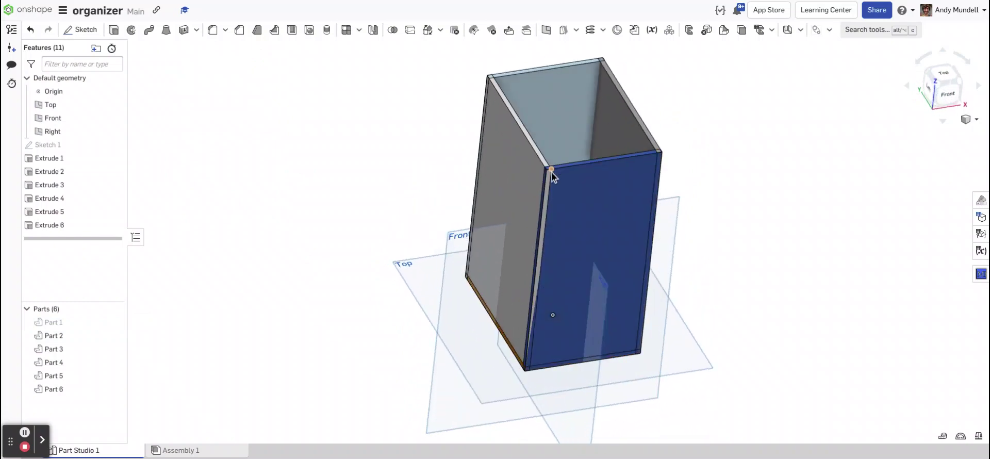
pyautogui.scroll(6, 551, 170)
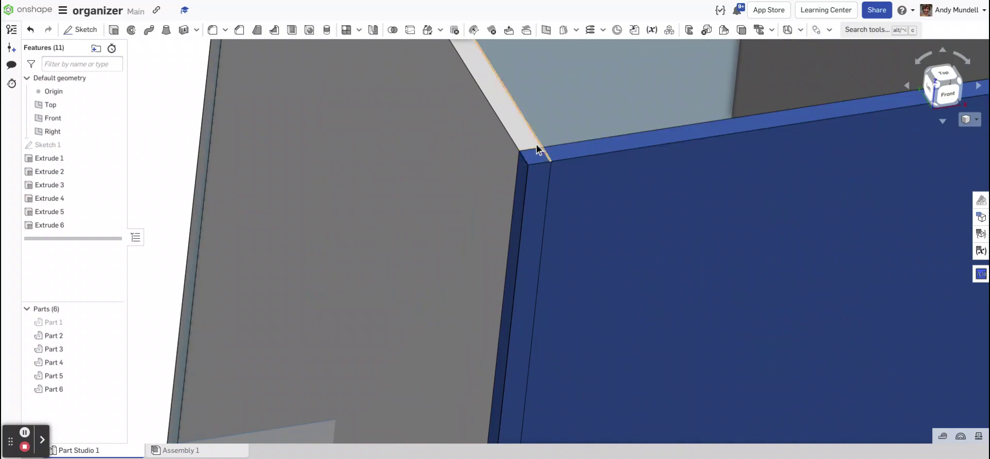
pyautogui.scroll(-5, 533, 152)
pyautogui.scroll(-2, 532, 148)
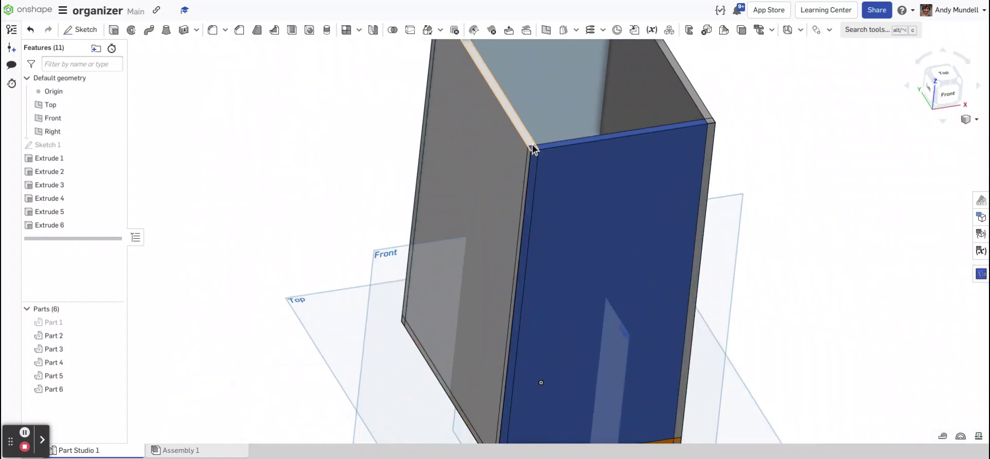
pyautogui.moveTo(532, 148)
pyautogui.mouseDown(button='right')
pyautogui.moveTo(532, 206)
pyautogui.moveTo(532, 139)
pyautogui.moveTo(546, 449)
pyautogui.mouseUp(button='right')
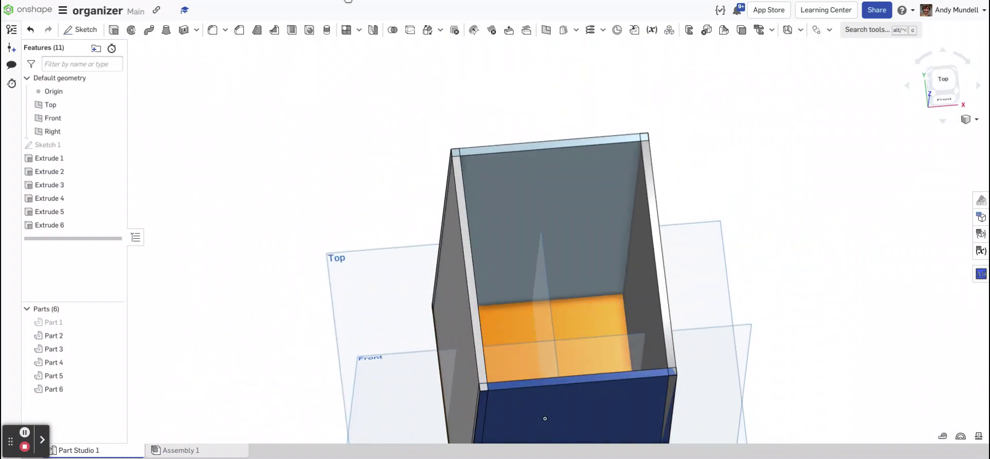
pyautogui.click(72, 31)
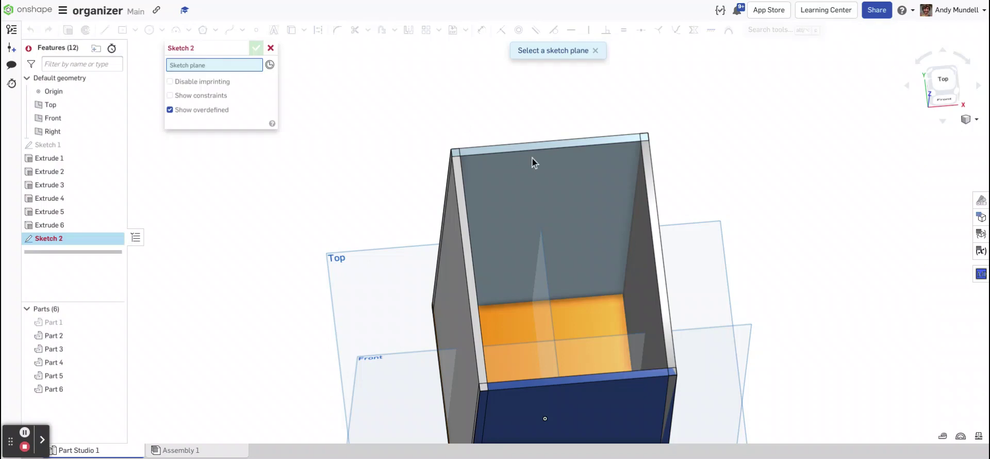
# On the top panel, draw a 1/8 in wide corner-rectangle strip from back to front edge.
pyautogui.scroll(5, 540, 163)
pyautogui.click(553, 121)
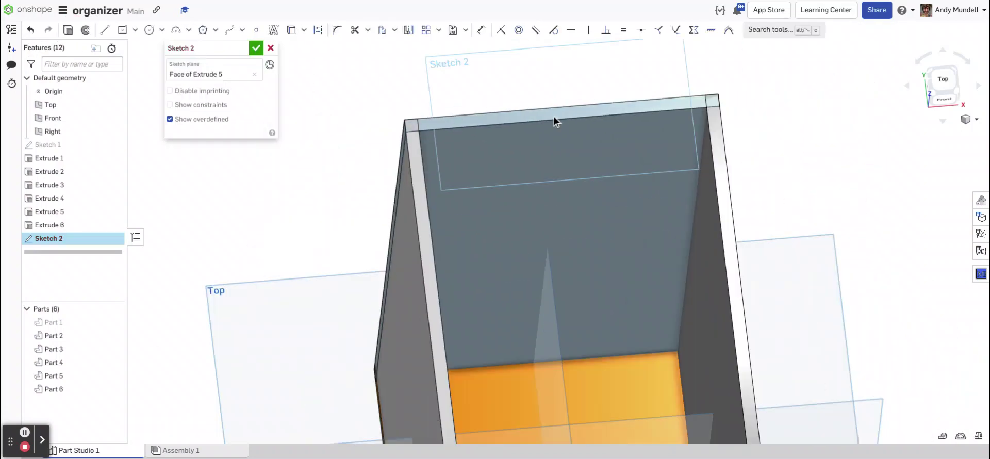
pyautogui.click(135, 29)
pyautogui.click(138, 50)
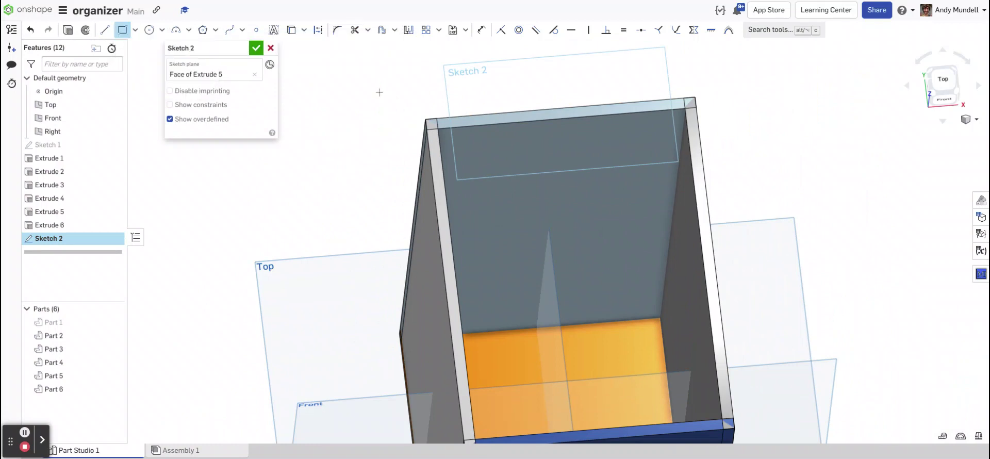
pyautogui.click(539, 111)
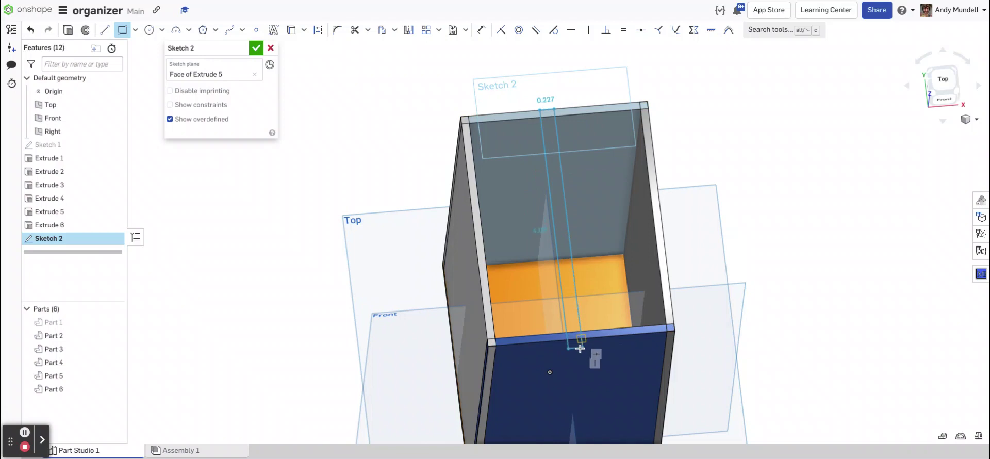
pyautogui.click(574, 339)
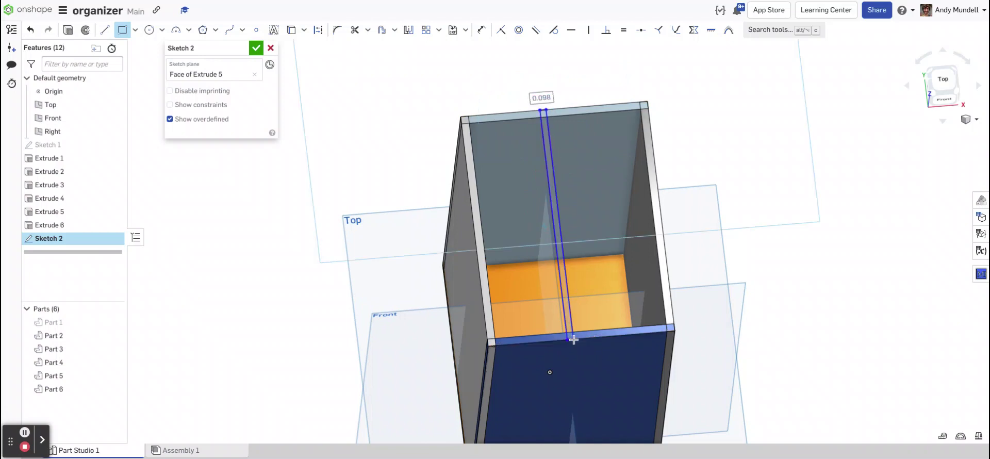
pyautogui.write('1')
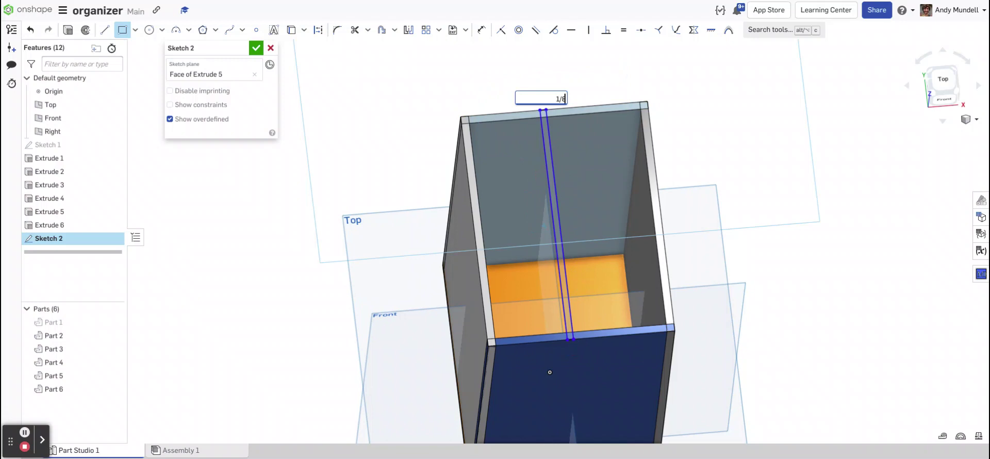
pyautogui.write('/8')
pyautogui.press('Return')
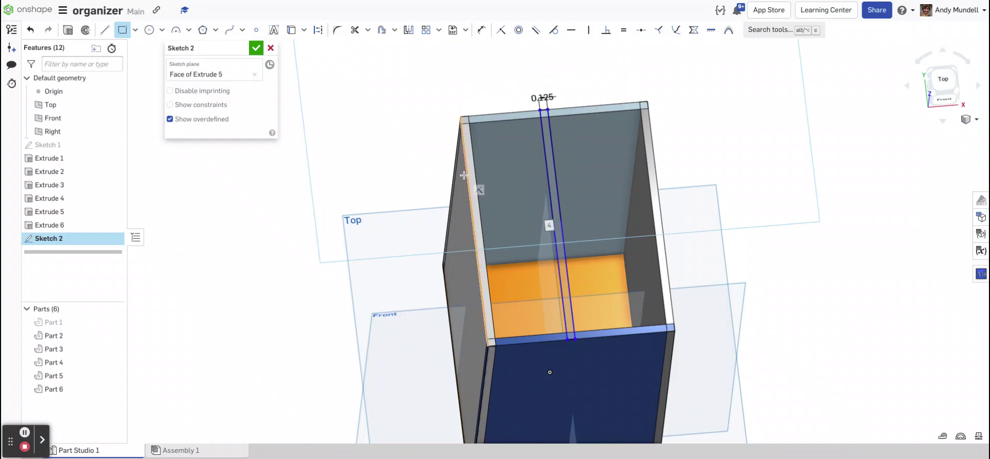
pyautogui.click(256, 48)
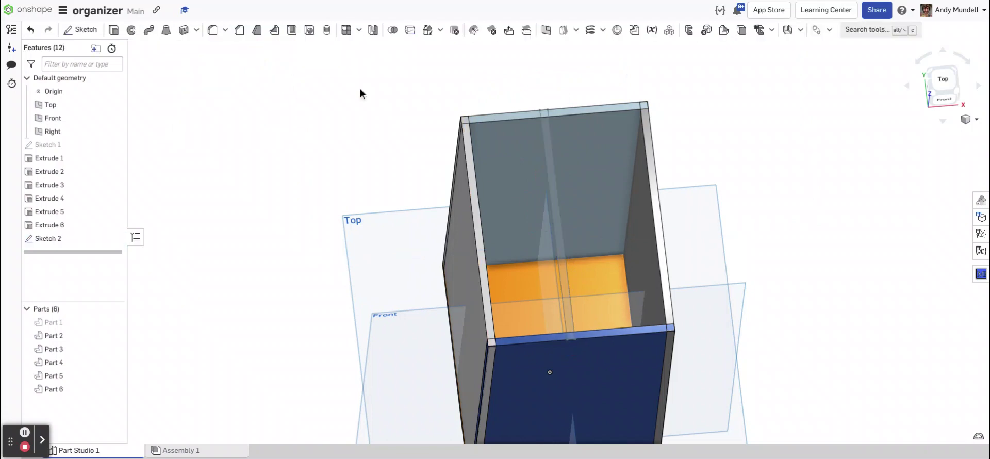
# Begin extruding the two faces of Sketch 2's strip as a new part.
pyautogui.scroll(5, 574, 230)
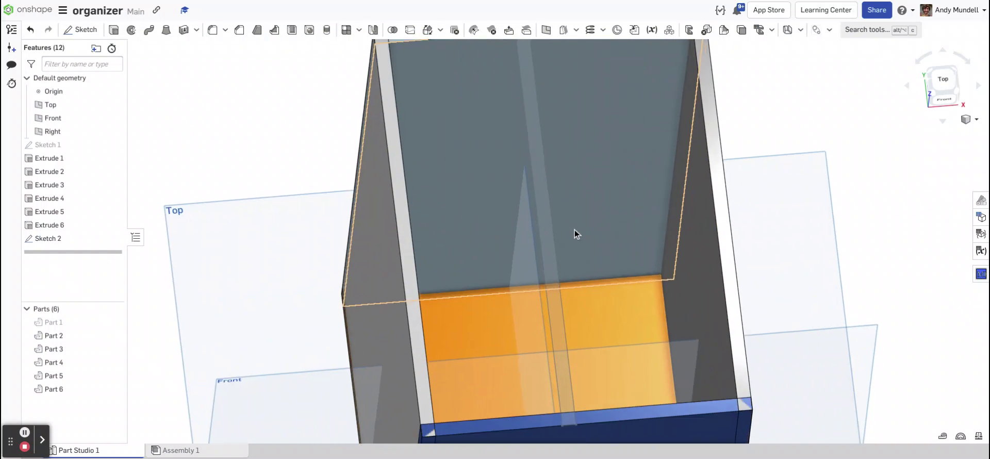
pyautogui.scroll(-5, 537, 226)
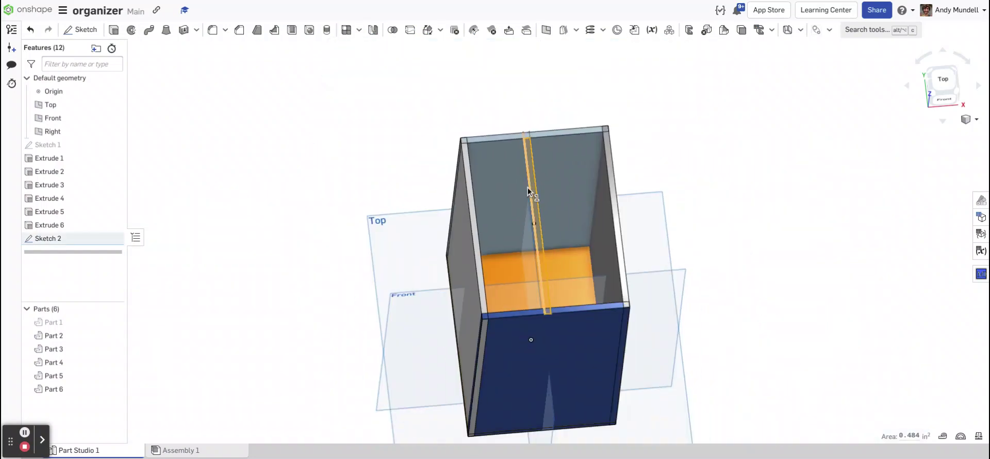
pyautogui.scroll(5, 527, 132)
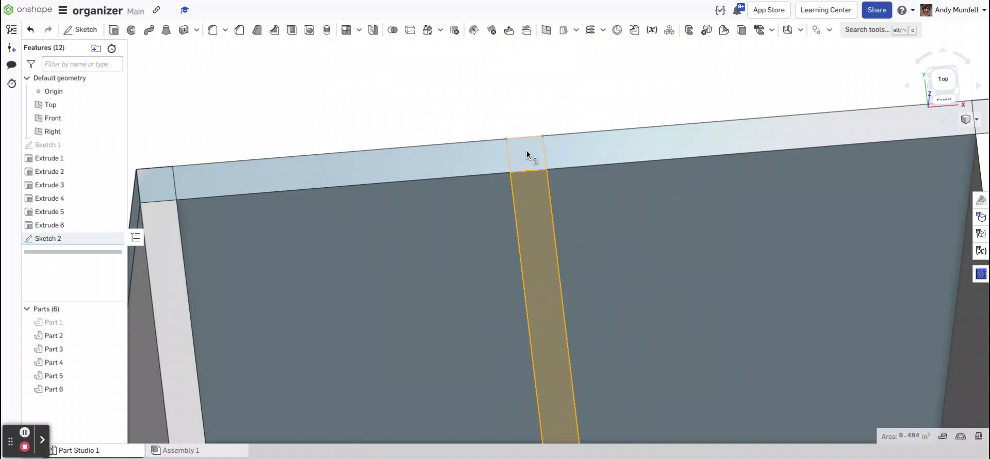
pyautogui.scroll(-5, 527, 150)
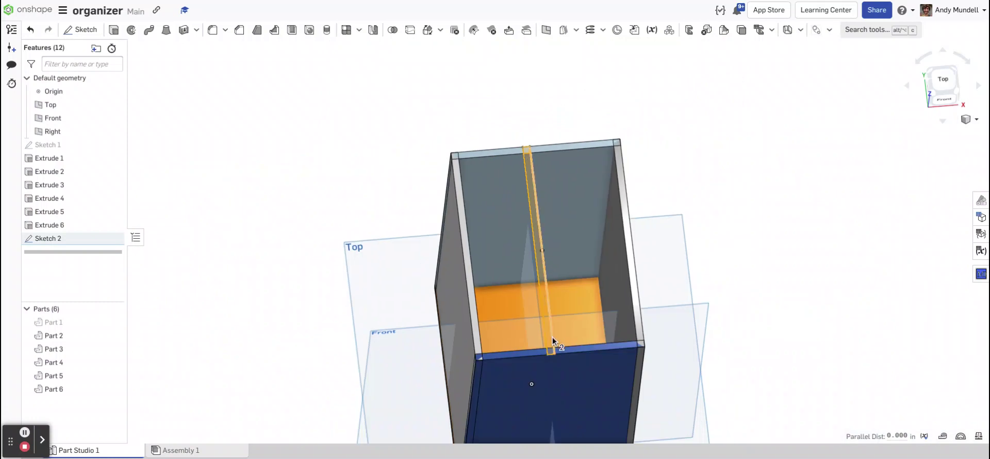
pyautogui.scroll(3, 556, 358)
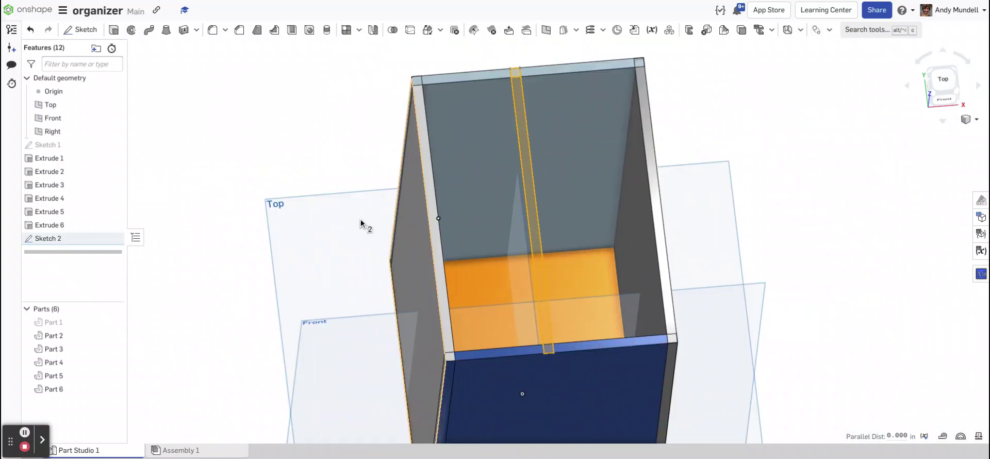
pyautogui.click(114, 29)
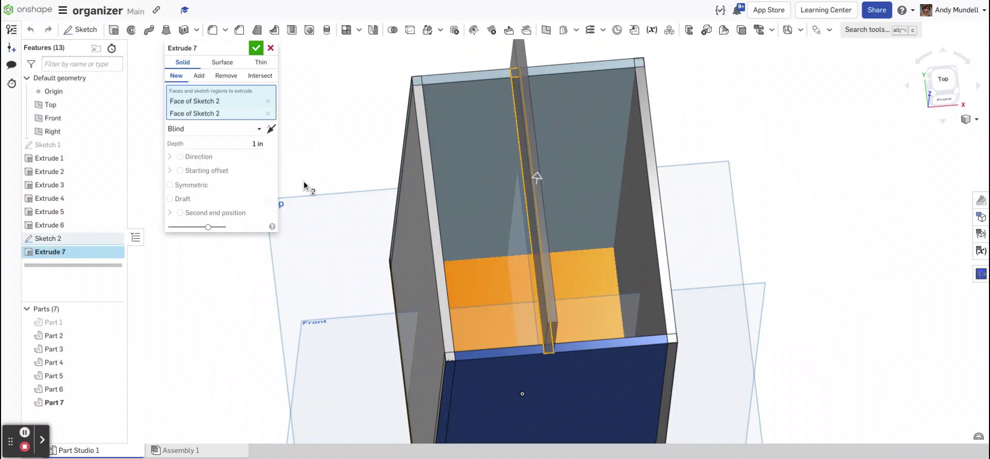
# Flip the divider extrude downward and end it Up to face at the bottom panel.
pyautogui.click(271, 129)
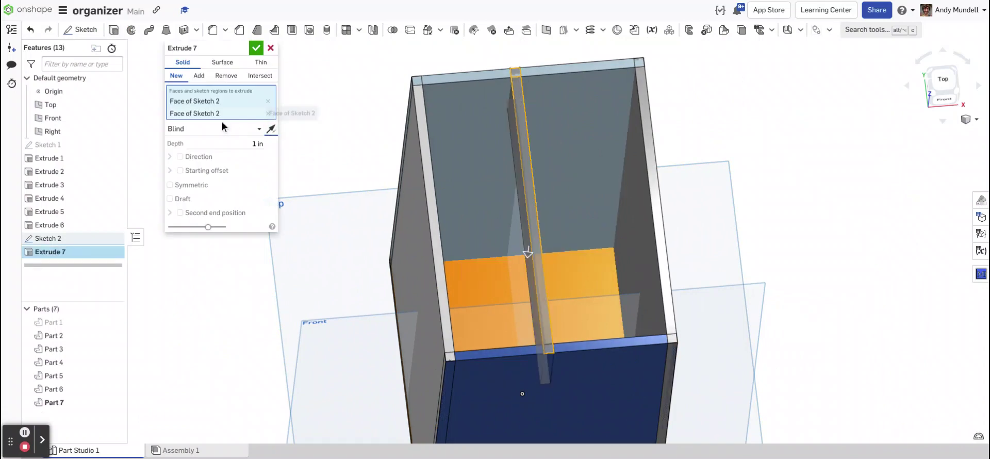
pyautogui.click(219, 135)
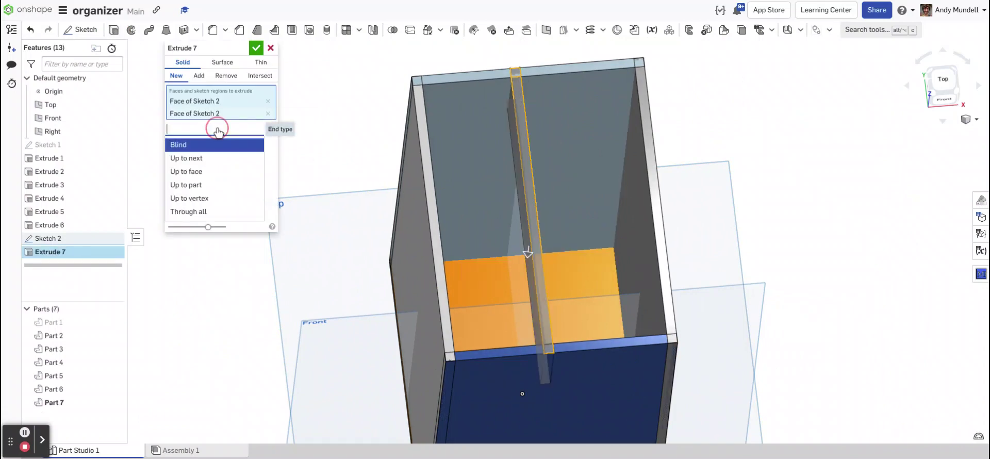
pyautogui.click(219, 171)
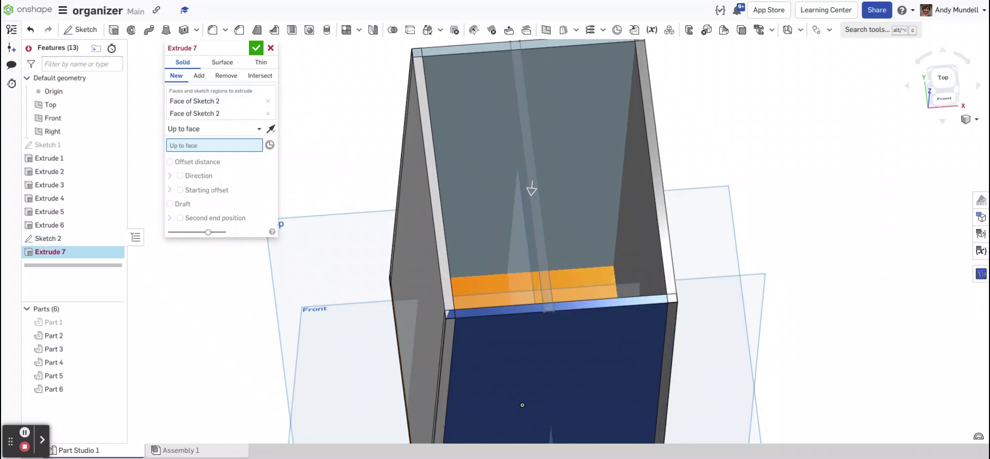
pyautogui.moveTo(522, 405)
pyautogui.mouseDown(button='right')
pyautogui.moveTo(506, 375)
pyautogui.moveTo(518, 410)
pyautogui.moveTo(522, 394)
pyautogui.mouseUp(button='right')
pyautogui.click(505, 375)
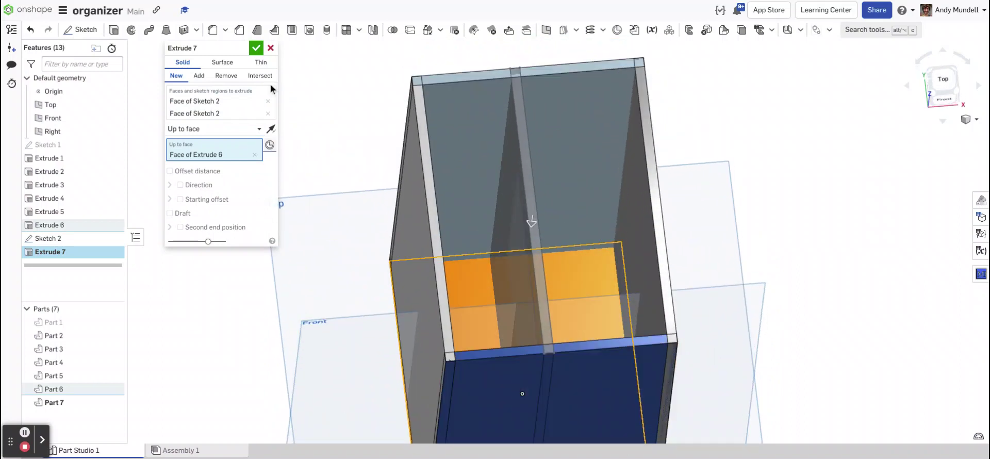
pyautogui.click(256, 48)
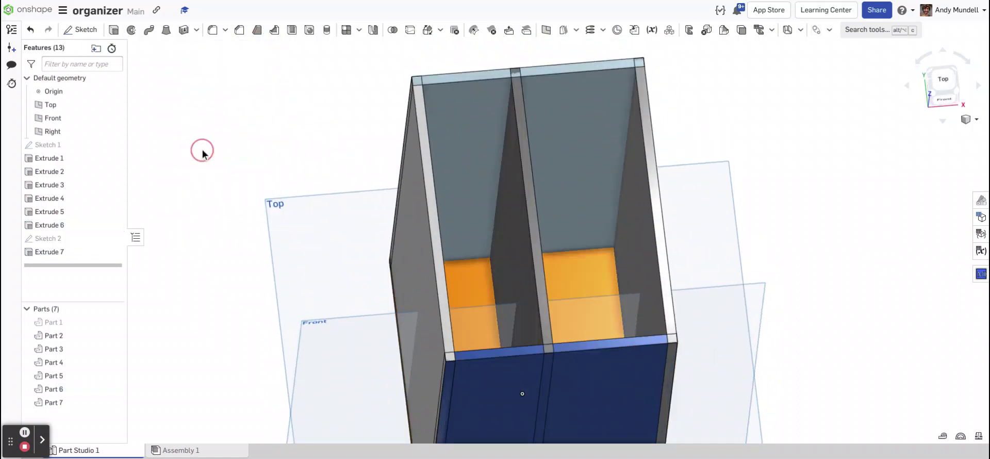
# Box-select all six organizer panels (Parts 2–7) and bring up the custom features list.
pyautogui.moveTo(202, 149); pyautogui.dragTo(206, 98, button='right')
pyautogui.moveTo(502, 441); pyautogui.dragTo(474, 371, button='right')
pyautogui.scroll(-5, 282, 156)
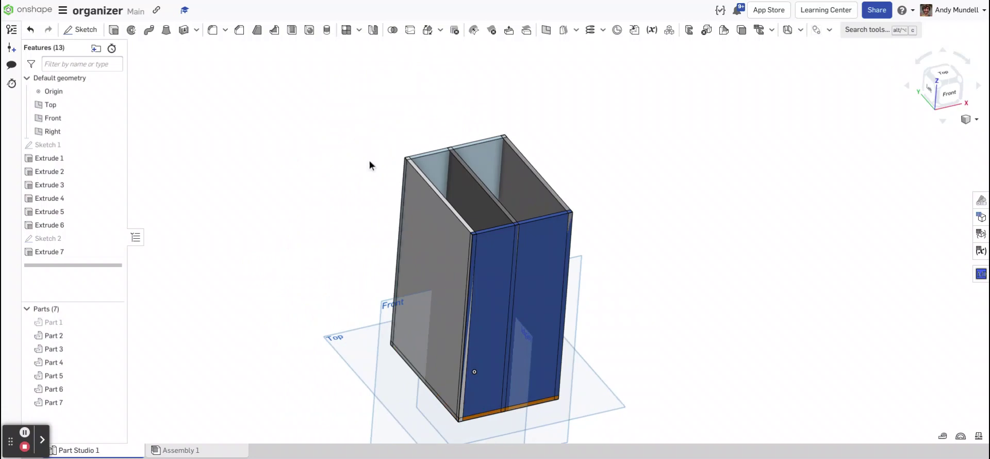
pyautogui.scroll(-1, 529, 229)
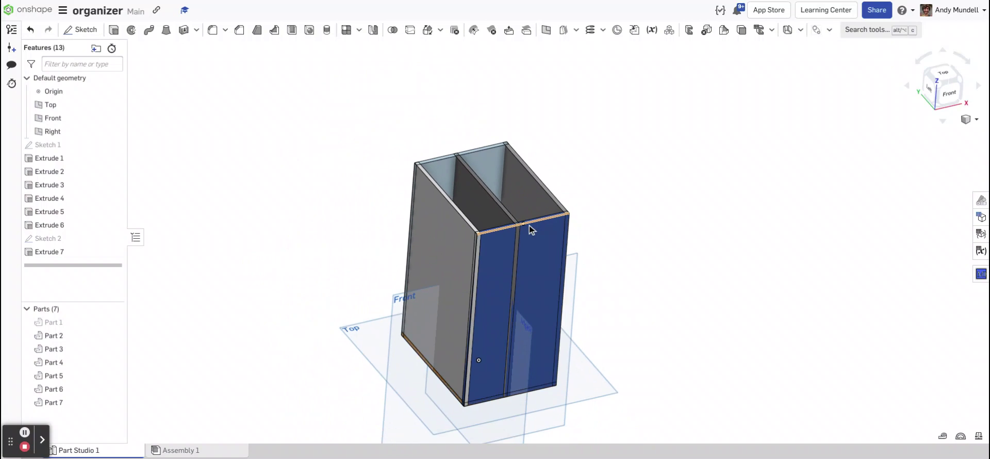
pyautogui.moveTo(338, 84); pyautogui.dragTo(667, 429)
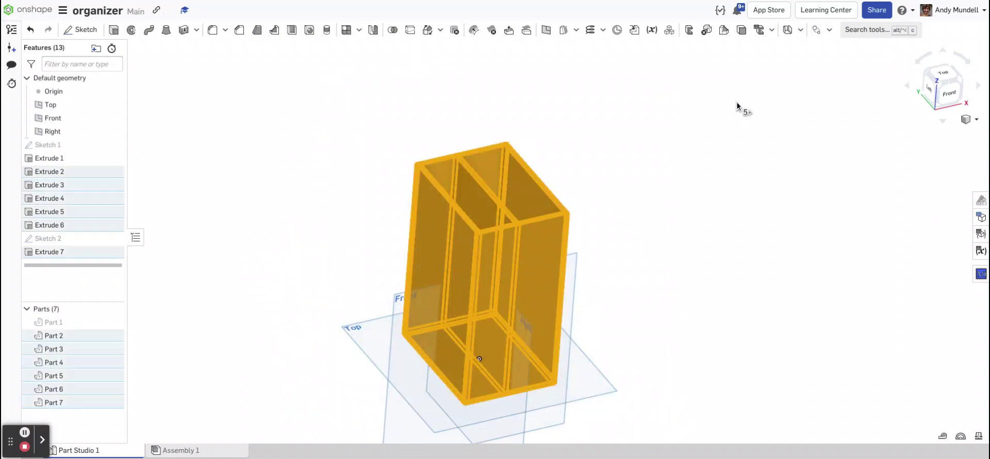
pyautogui.click(829, 30)
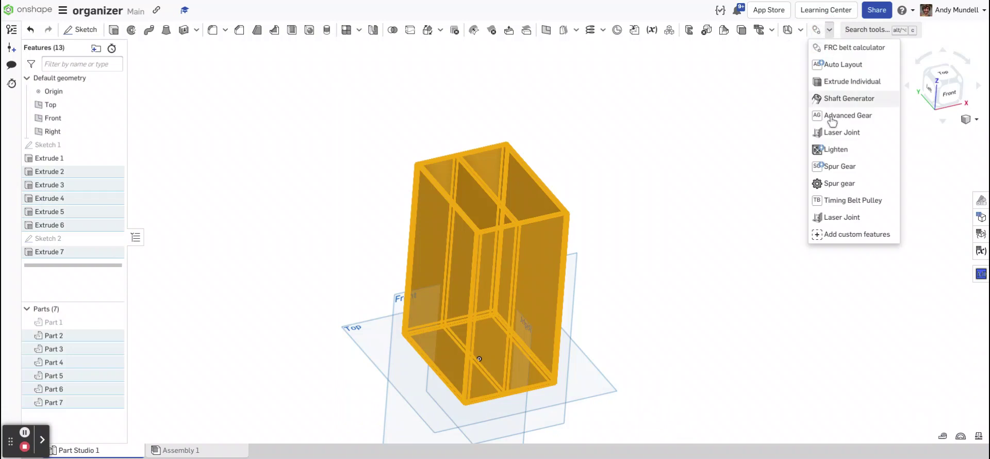
# Start a Laser Joint feature joining Parts 2 through 7, including the center divider.
pyautogui.click(842, 217)
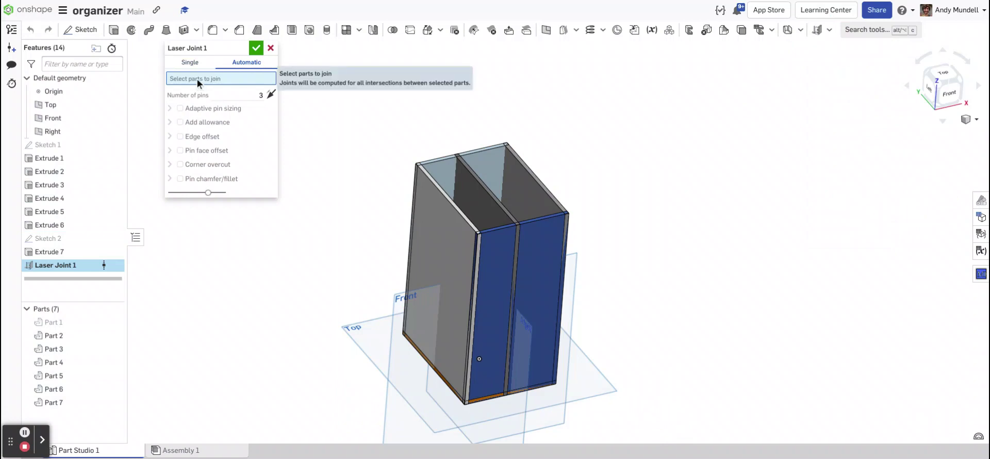
pyautogui.click(58, 336)
pyautogui.click(59, 361)
pyautogui.click(61, 350)
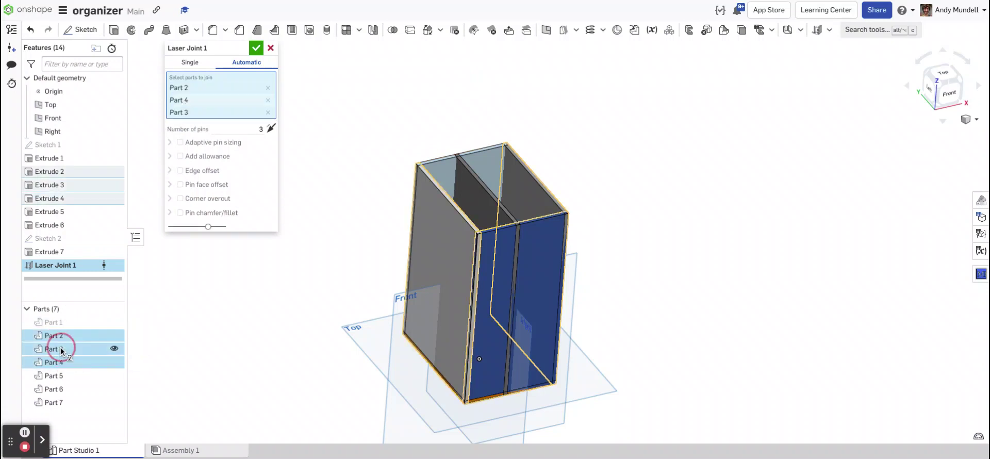
pyautogui.click(62, 375)
pyautogui.click(64, 389)
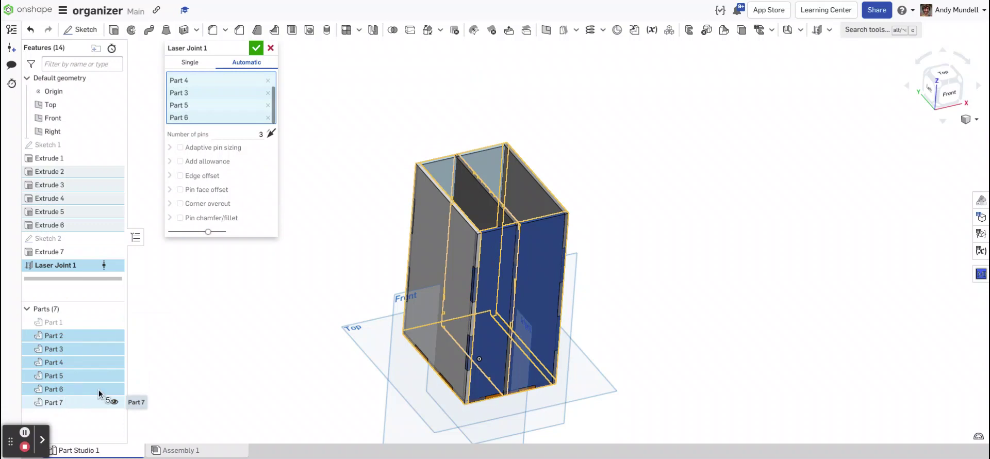
pyautogui.click(531, 217)
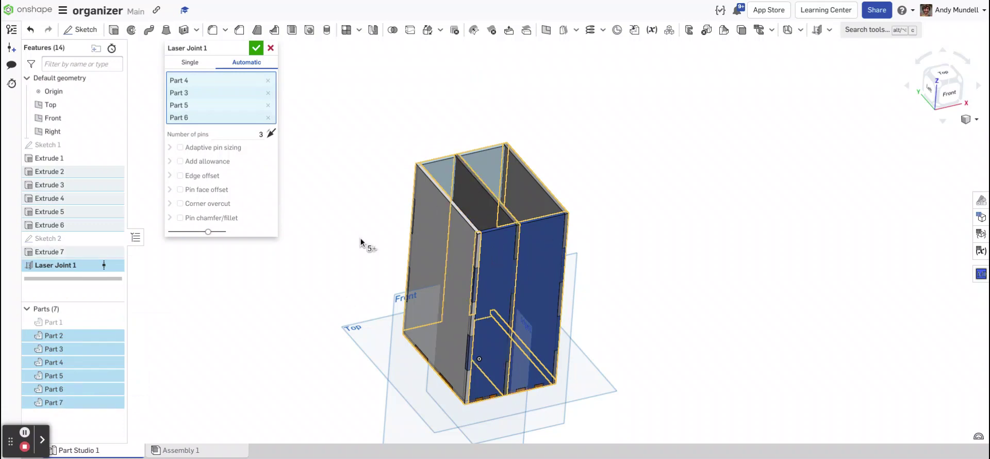
pyautogui.scroll(5, 442, 265)
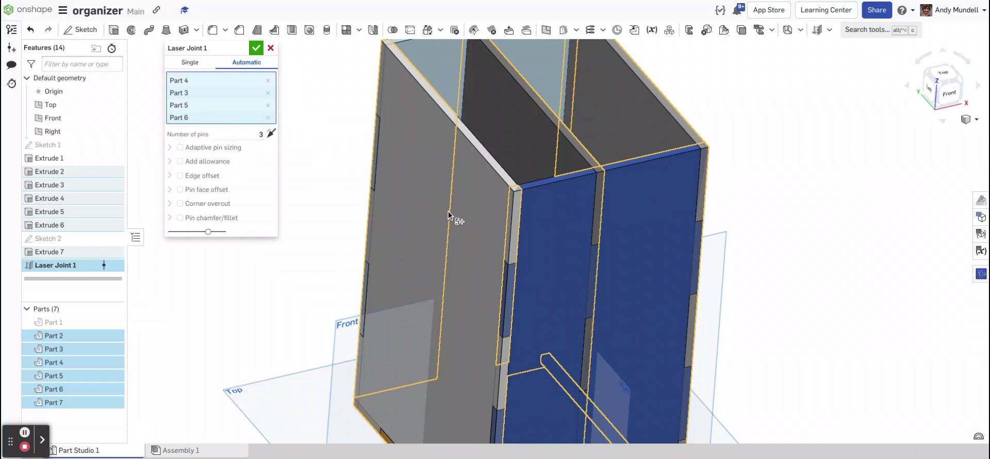
pyautogui.scroll(-3, 447, 211)
pyautogui.scroll(4, 627, 355)
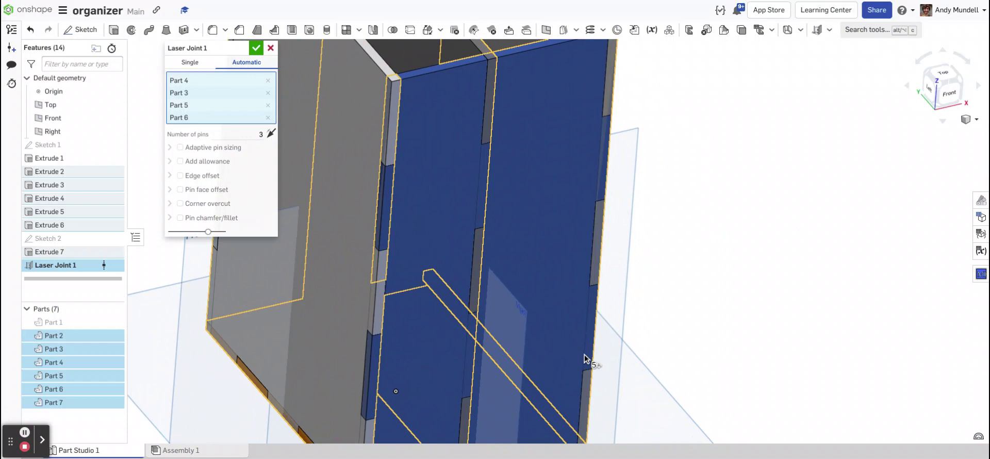
pyautogui.scroll(-1, 584, 354)
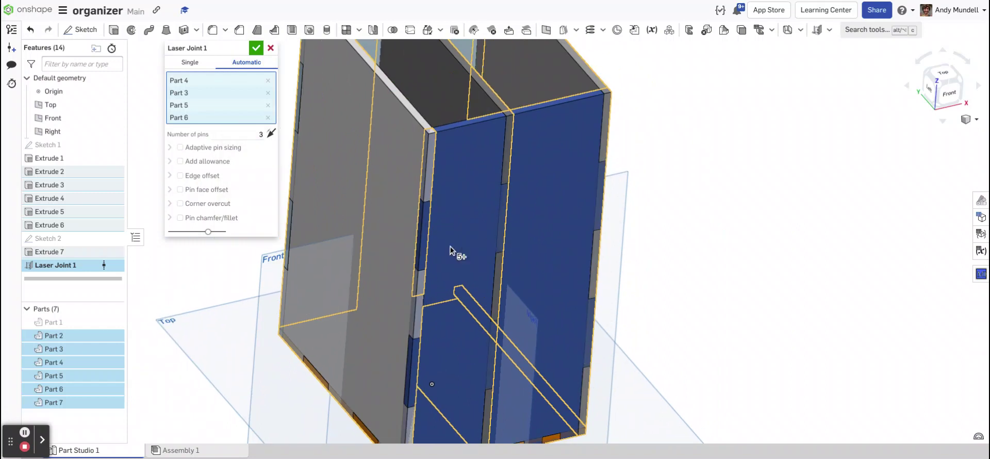
pyautogui.scroll(-2, 438, 254)
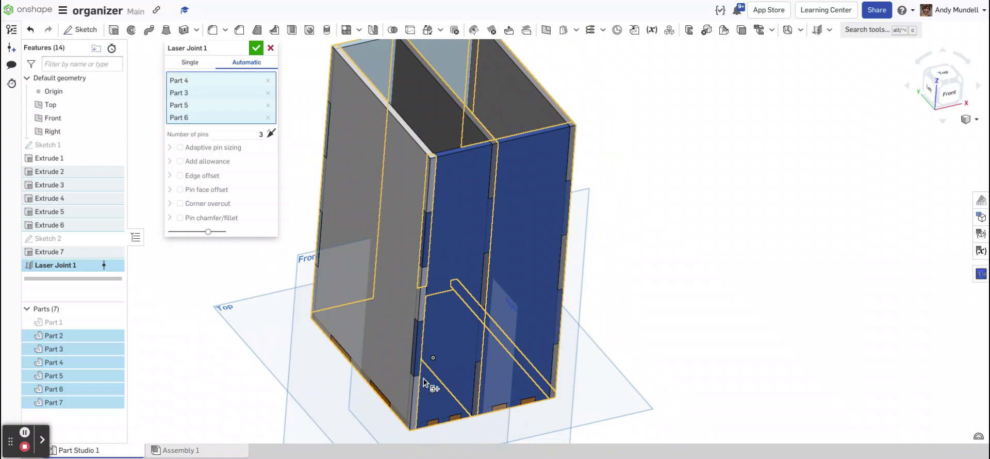
# Raise the Laser Joint's number of pins from 3 to 6 and check the box's underside.
pyautogui.click(260, 136)
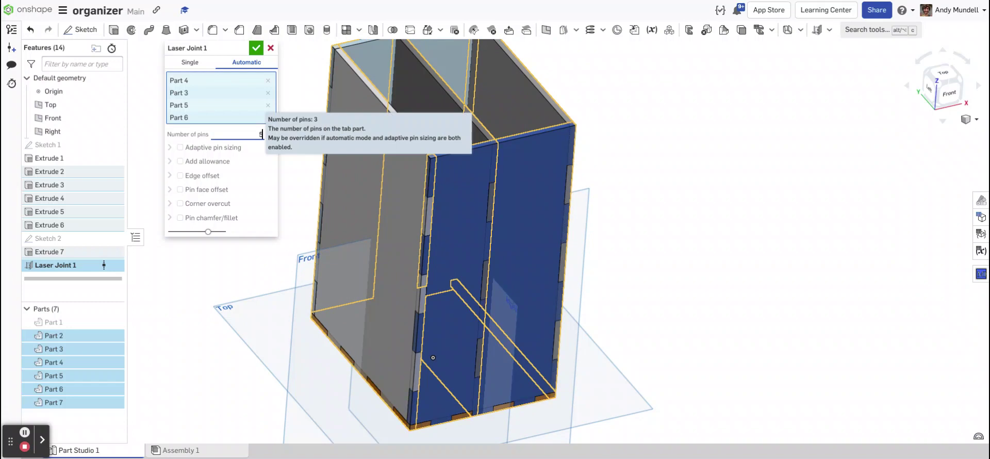
pyautogui.write('5')
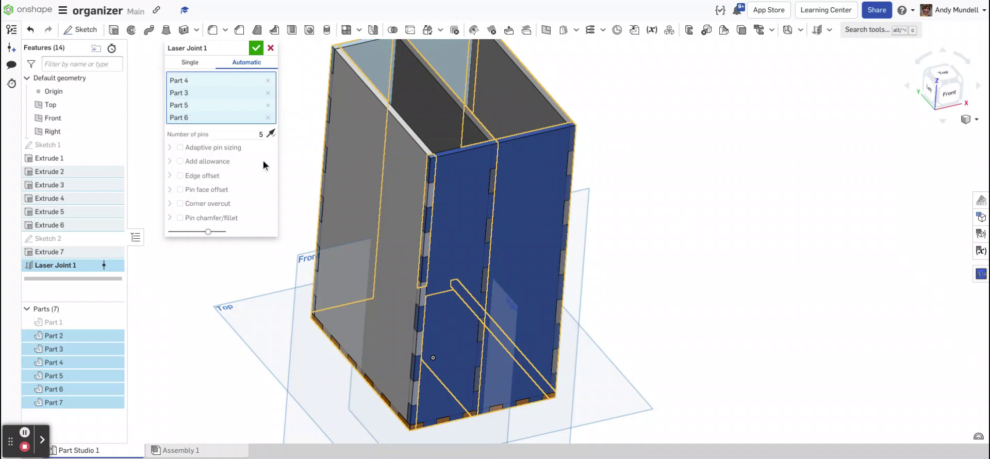
pyautogui.click(239, 135)
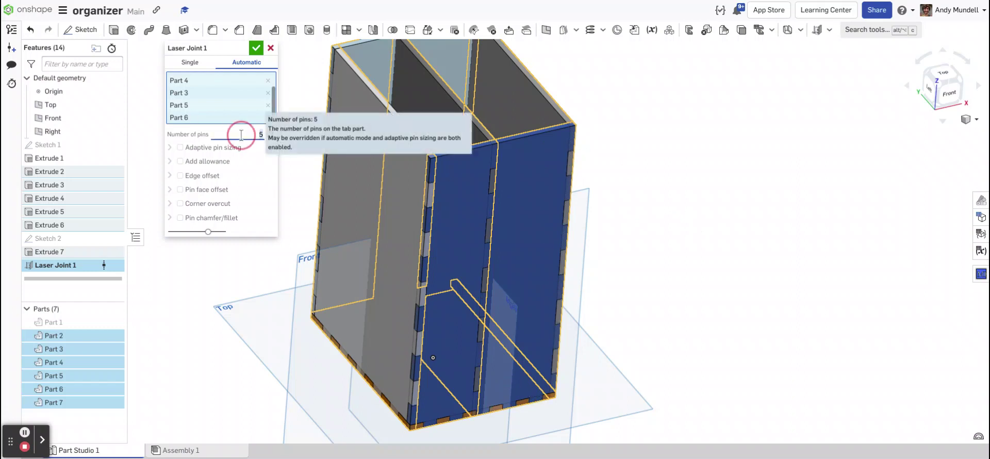
pyautogui.write('6')
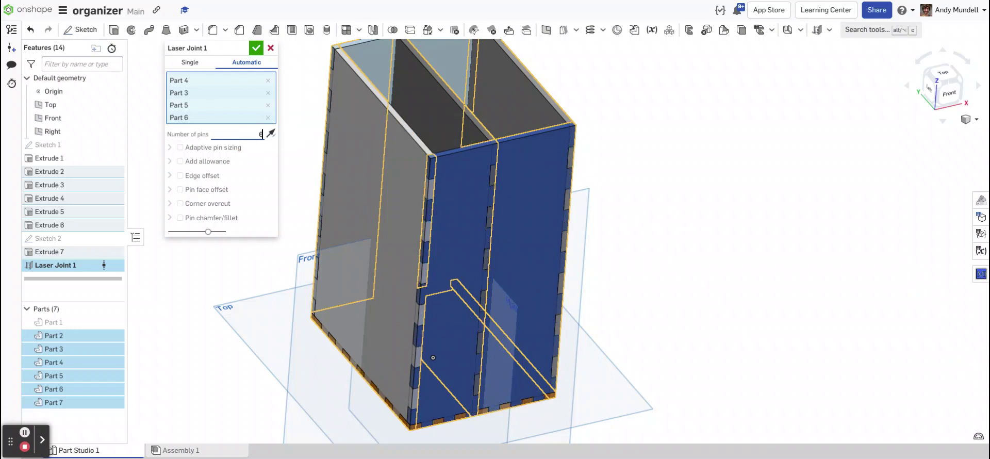
pyautogui.moveTo(667, 214); pyautogui.dragTo(253, 144, button='right')
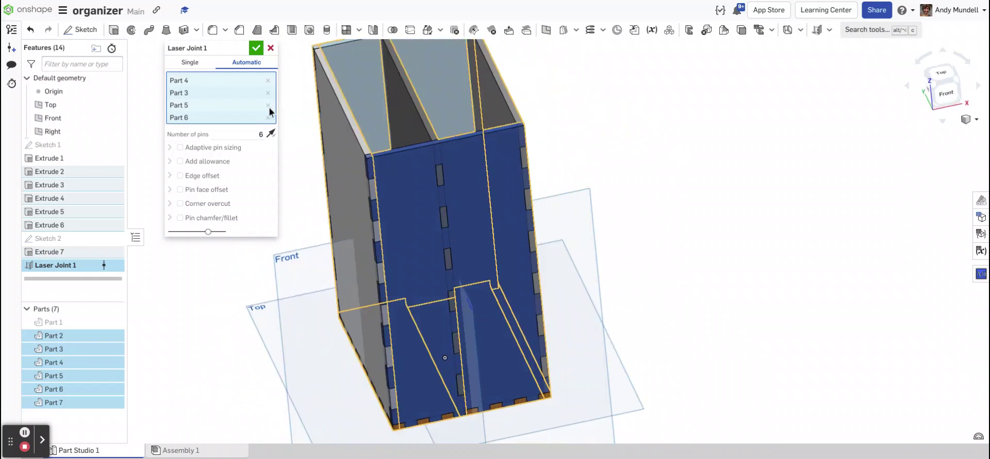
pyautogui.click(261, 135)
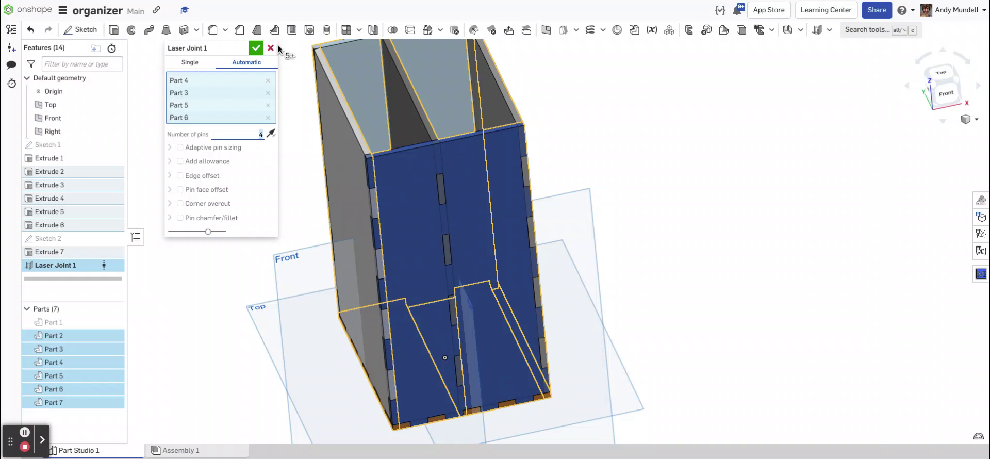
# Apply Laser Joint 1 and orbit to review the cut tabs and slots.
pyautogui.click(256, 49)
pyautogui.moveTo(221, 187); pyautogui.dragTo(242, 294, button='right')
pyautogui.moveTo(411, 281); pyautogui.dragTo(428, 371, button='right')
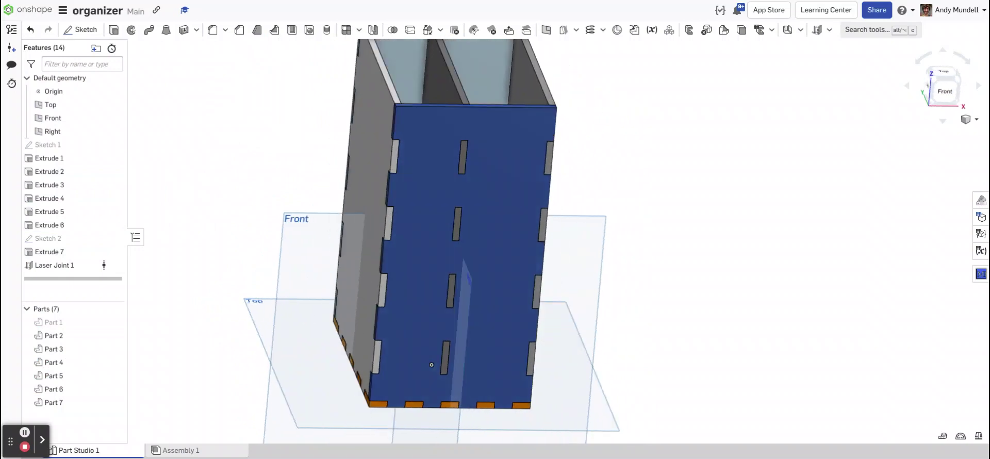
# Hide front panel Part 3 to inspect inside the box, then show it again.
pyautogui.click(447, 193)
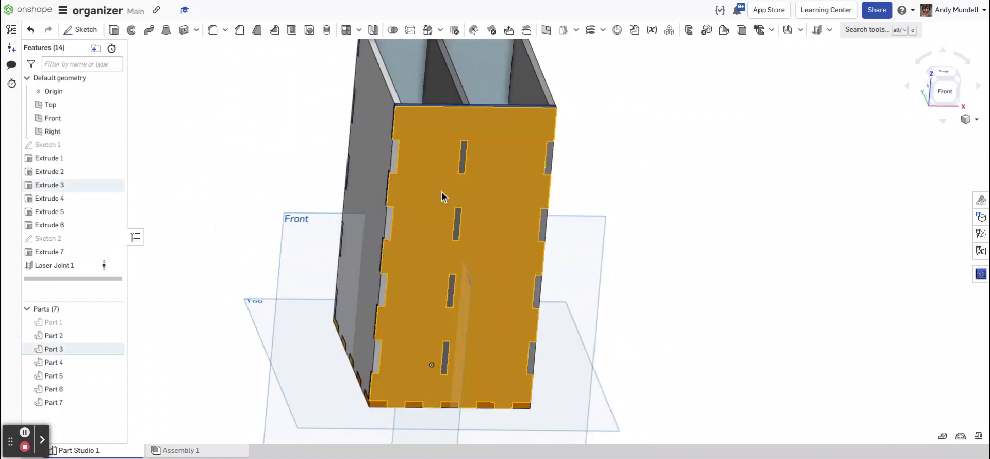
pyautogui.click(114, 348)
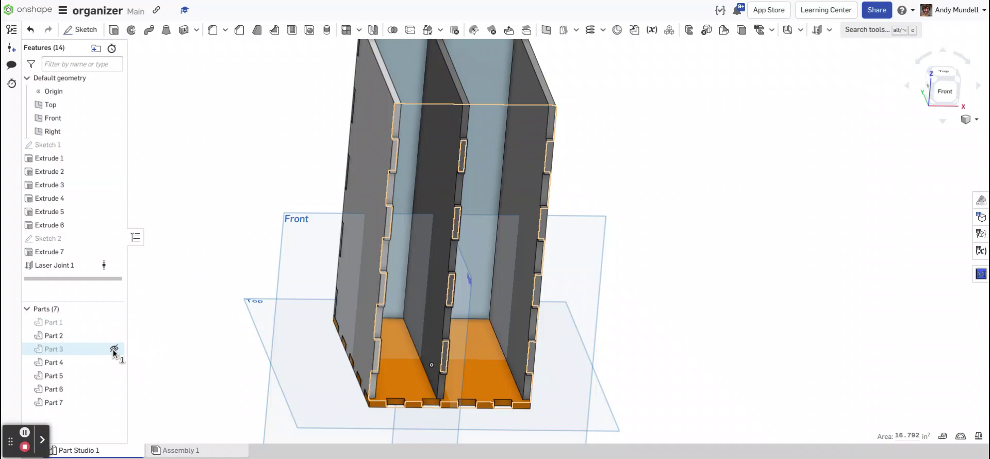
pyautogui.moveTo(260, 252); pyautogui.dragTo(320, 263, button='right')
pyautogui.moveTo(410, 365); pyautogui.dragTo(442, 358, button='right')
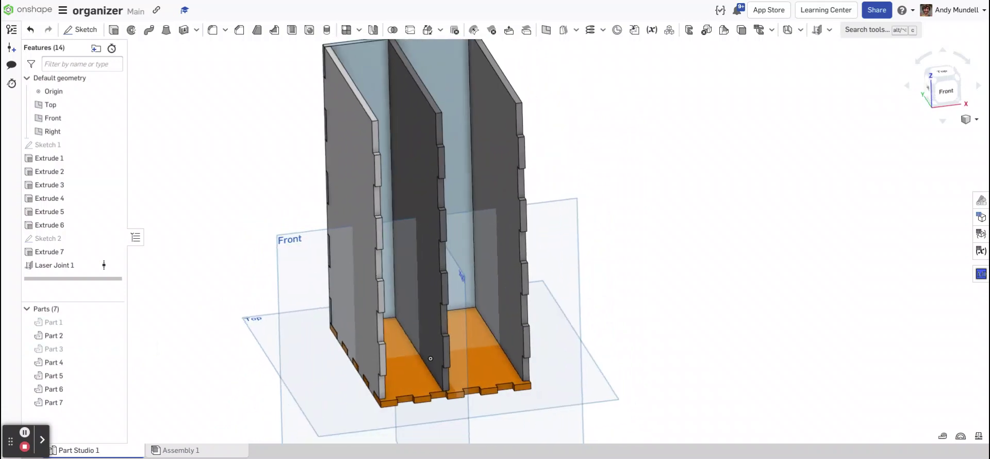
pyautogui.click(113, 349)
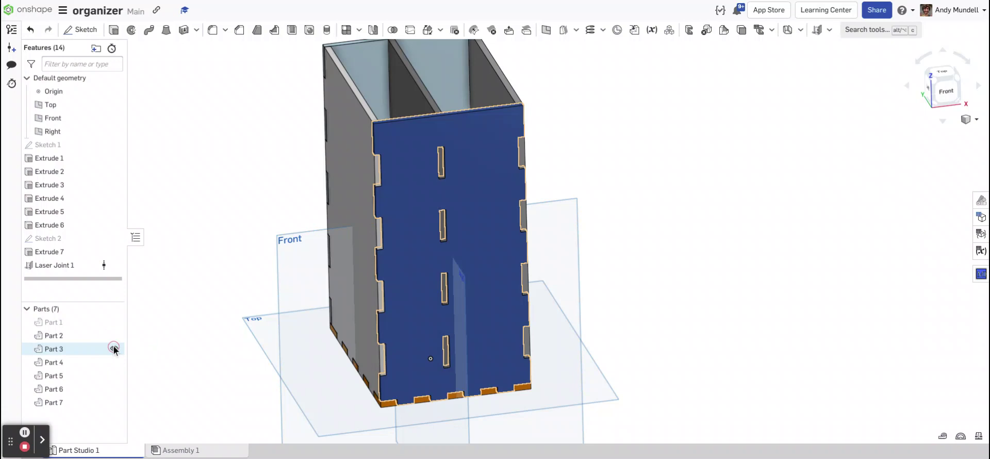